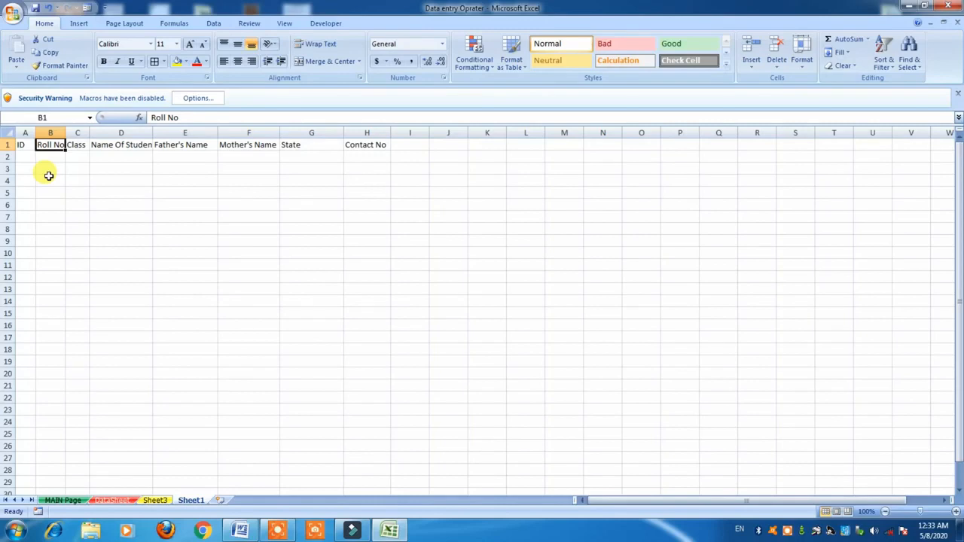
pyautogui.press('Right')
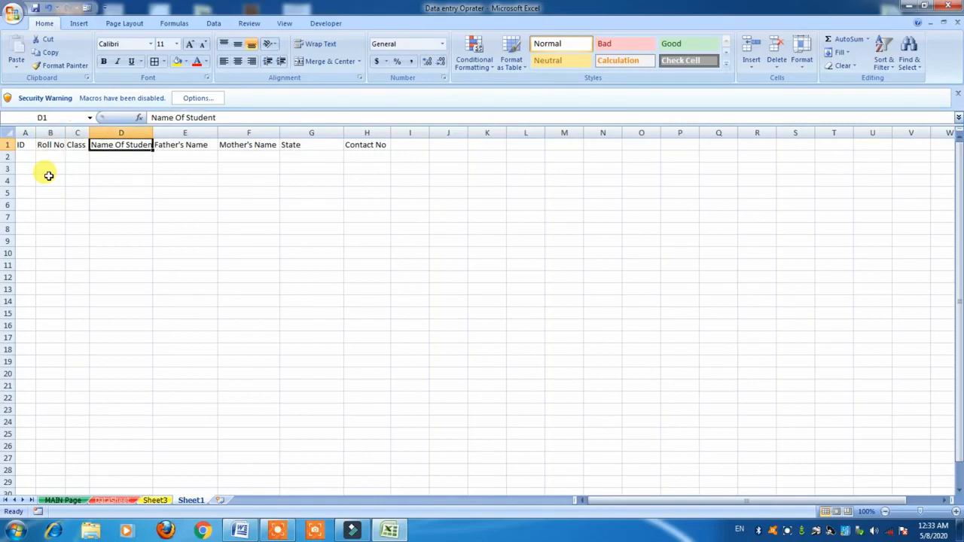
# Enter ID 101, Roll No 1, Class 8 and the student's name in A2:D2.
pyautogui.press('Right')
pyautogui.press('Right')
pyautogui.press('Right')
pyautogui.press('Right')
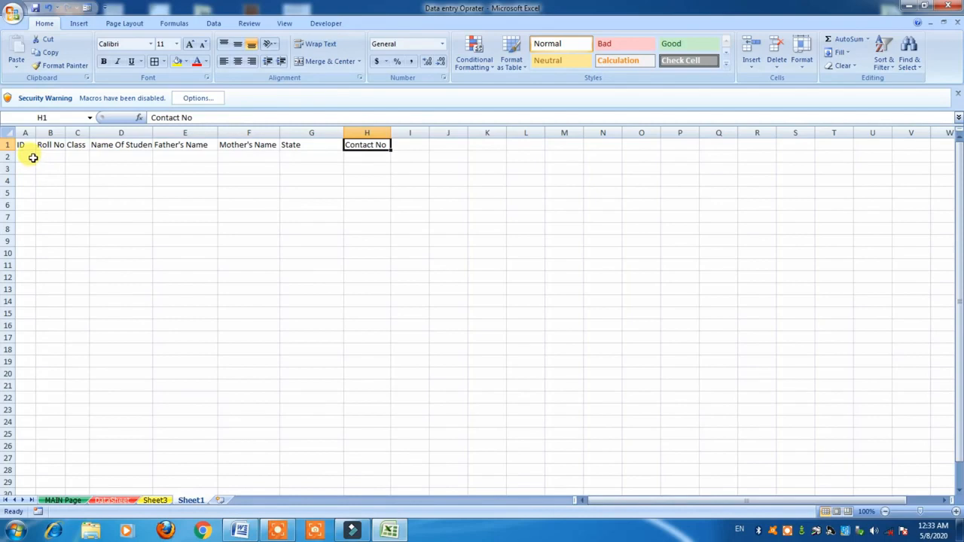
pyautogui.click(30, 157)
pyautogui.write('101')
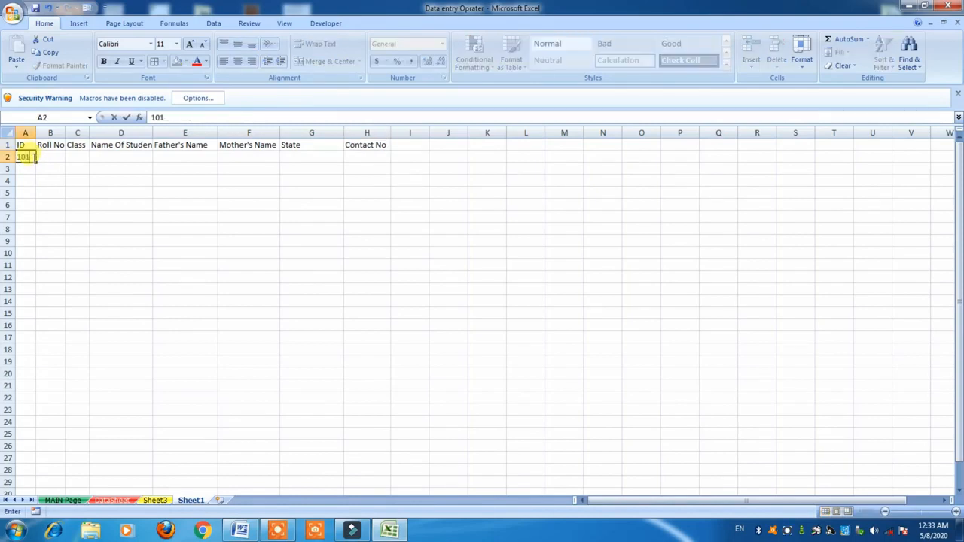
pyautogui.press('Right')
pyautogui.write('1')
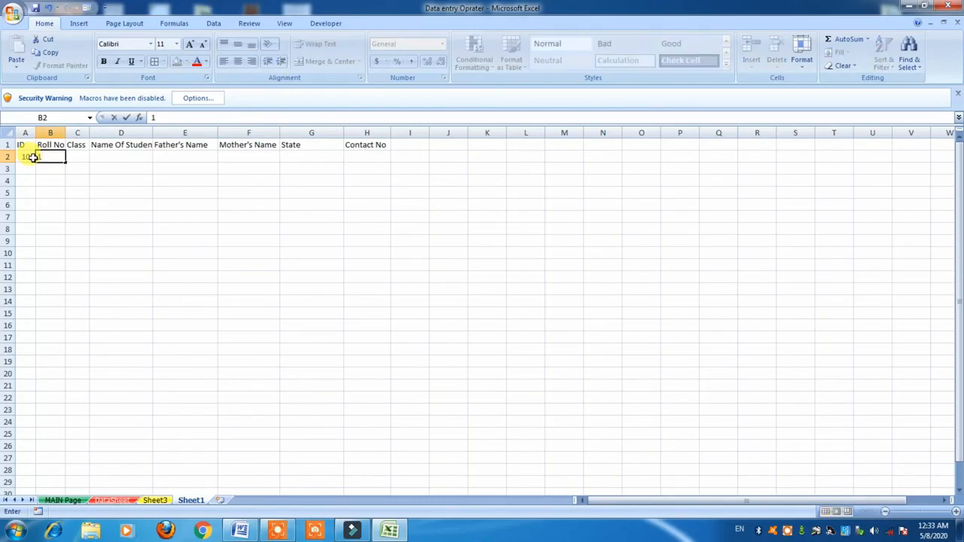
pyautogui.press('Right')
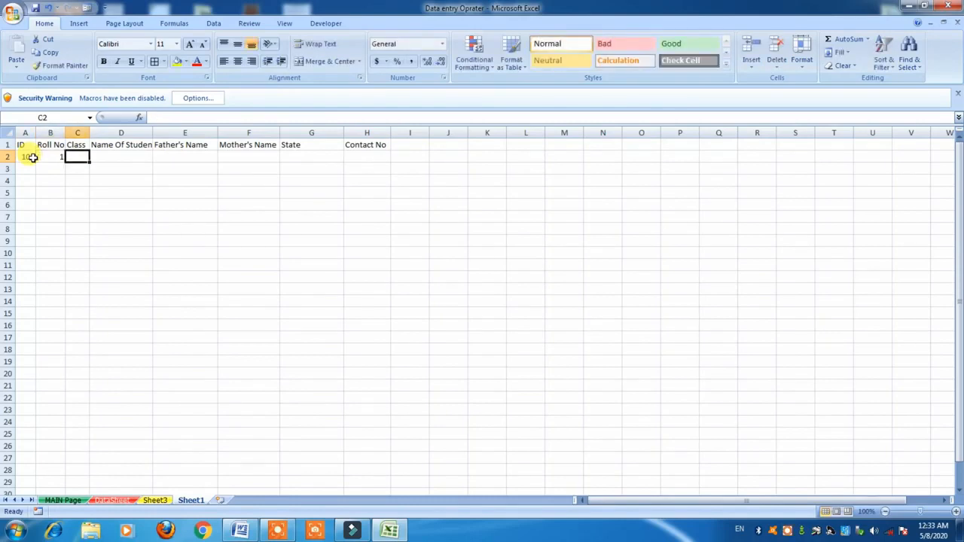
pyautogui.write('8')
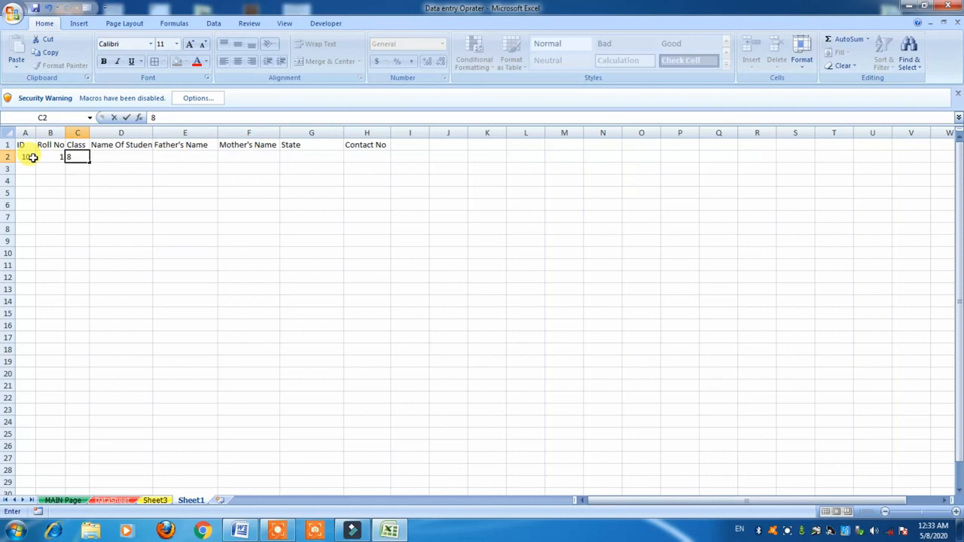
pyautogui.press('Right')
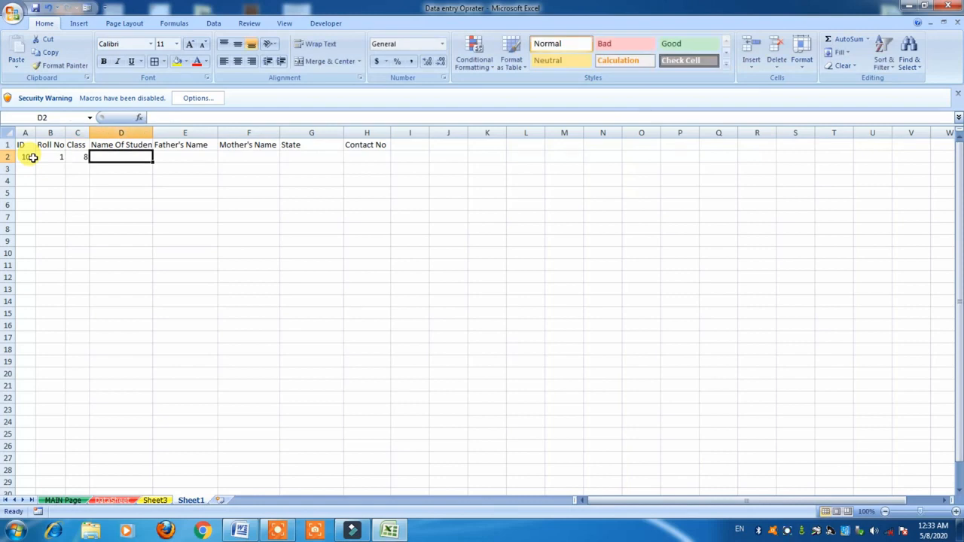
pyautogui.write('RAju')
pyautogui.press('Right')
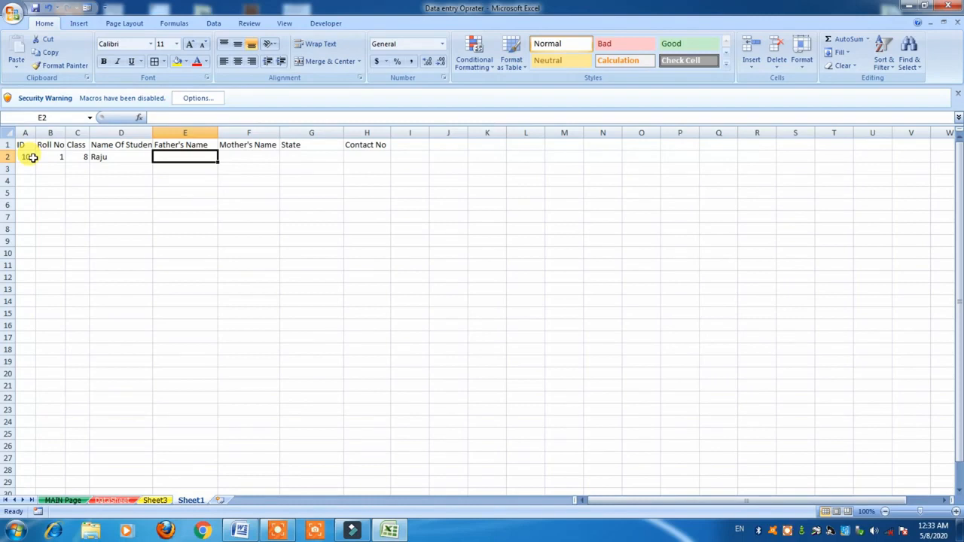
# Fill in the father's and mother's names, state UK and the contact number.
pyautogui.write('Rajesh')
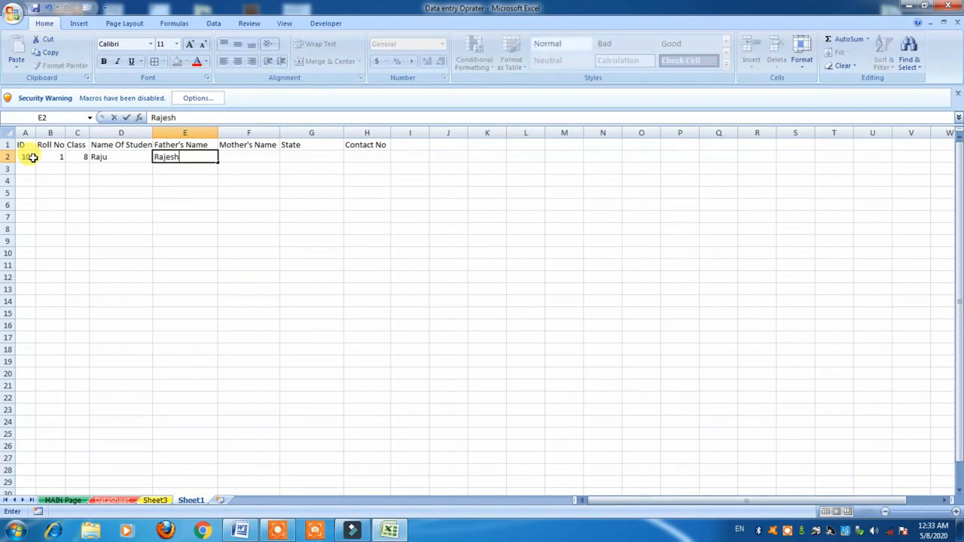
pyautogui.press('Right')
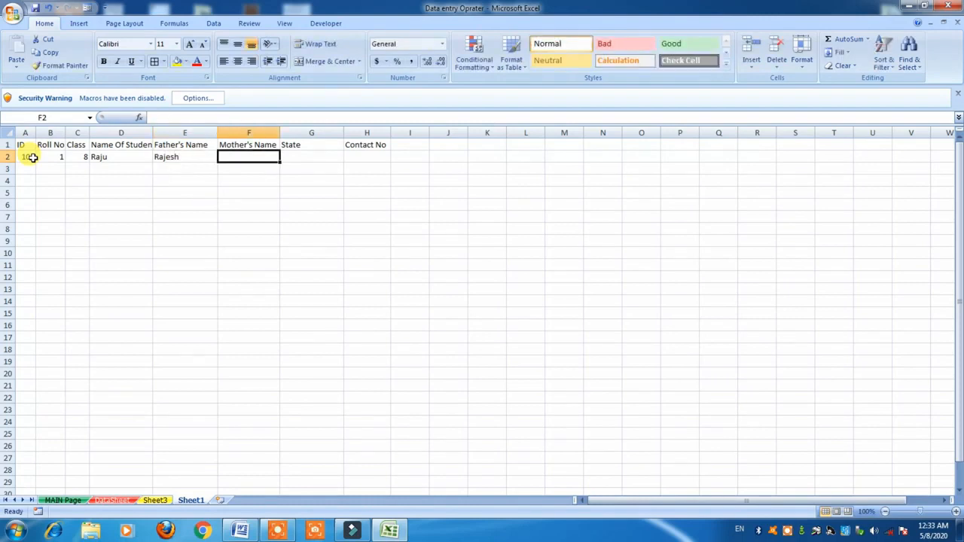
pyautogui.write('Urmila')
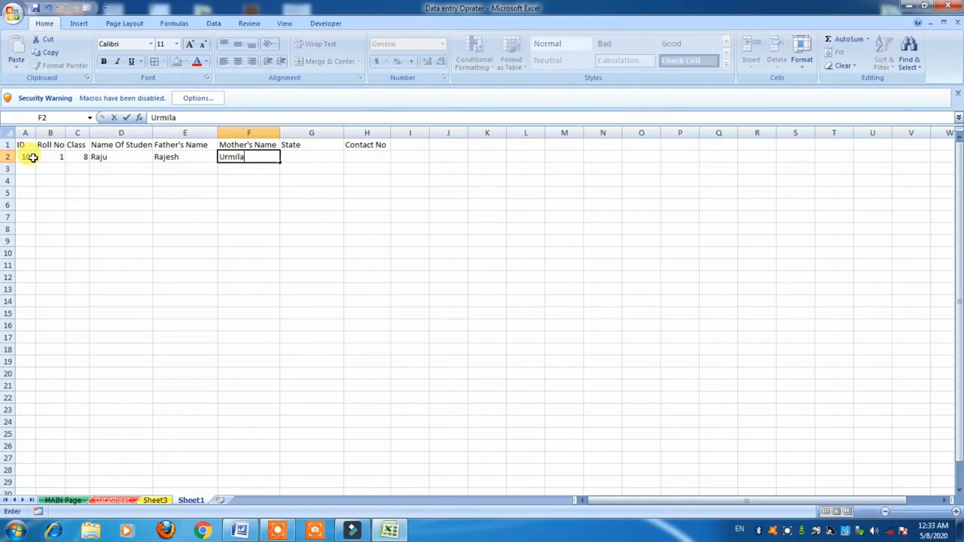
pyautogui.press('Right')
pyautogui.write('U')
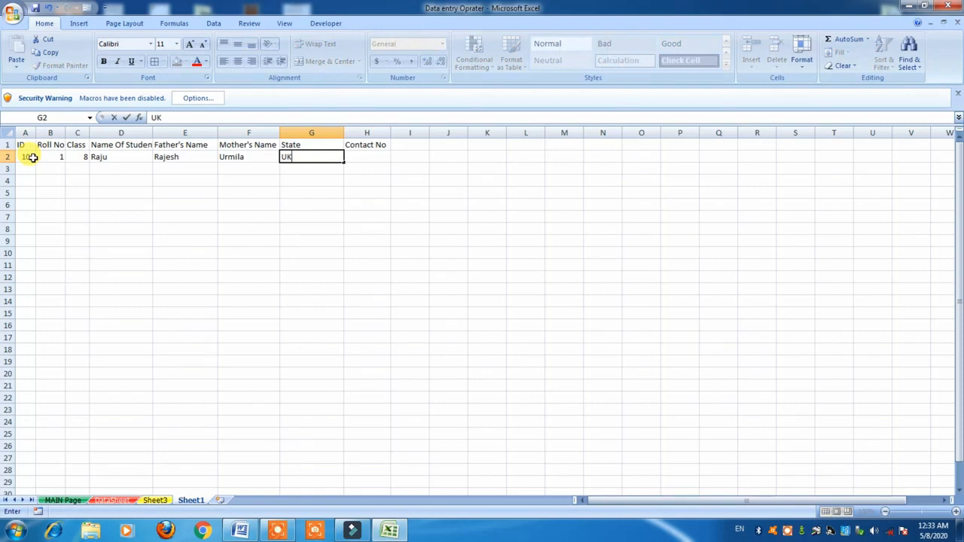
pyautogui.press('Right')
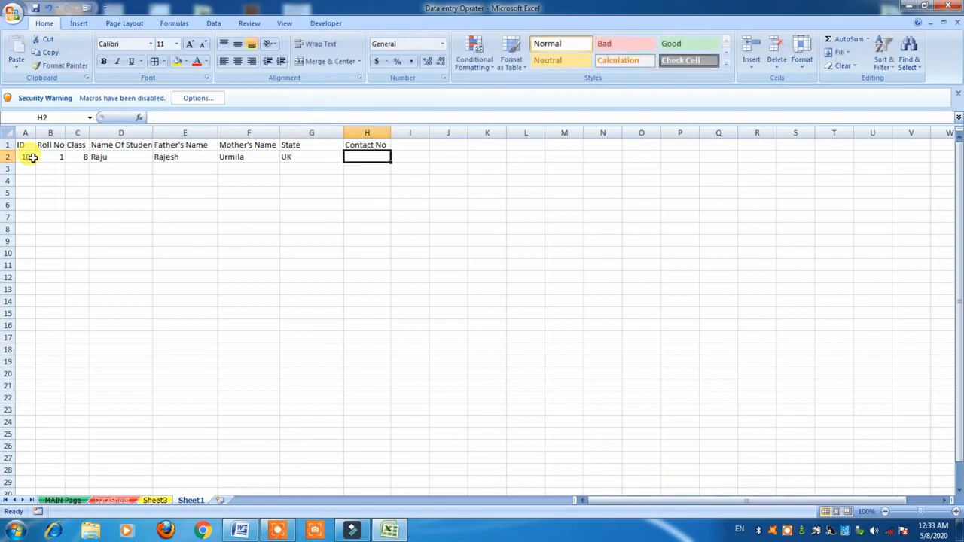
pyautogui.write('8090xxxxxxx')
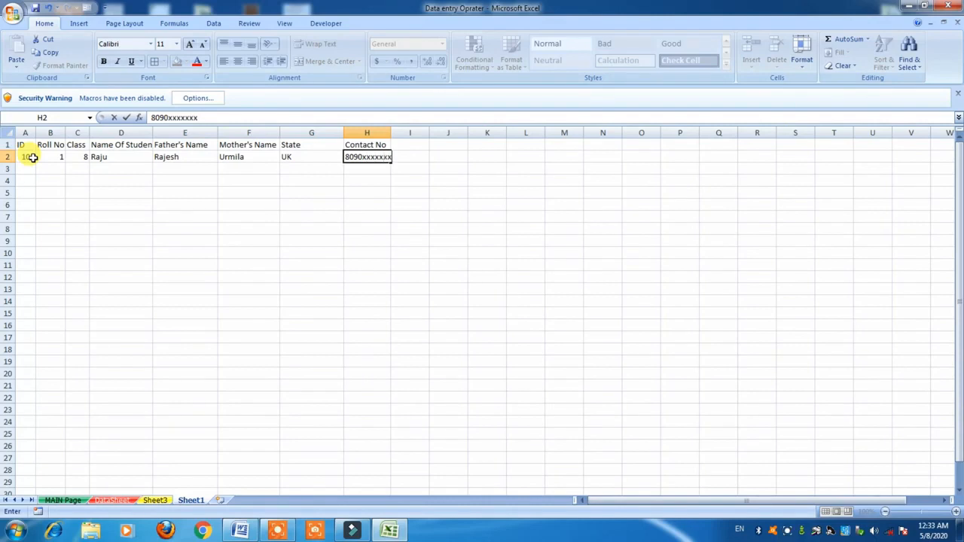
pyautogui.click(33, 164)
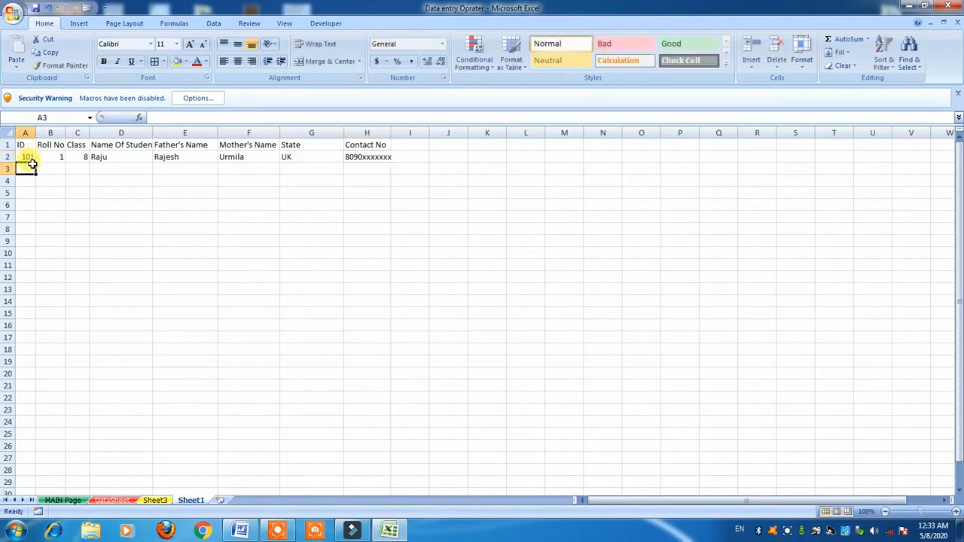
# Enter ID 102 in A3 and roll number 2 in B3, extending both series downward.
pyautogui.write('102')
pyautogui.press('Return')
pyautogui.moveTo(26, 158); pyautogui.dragTo(32, 469)
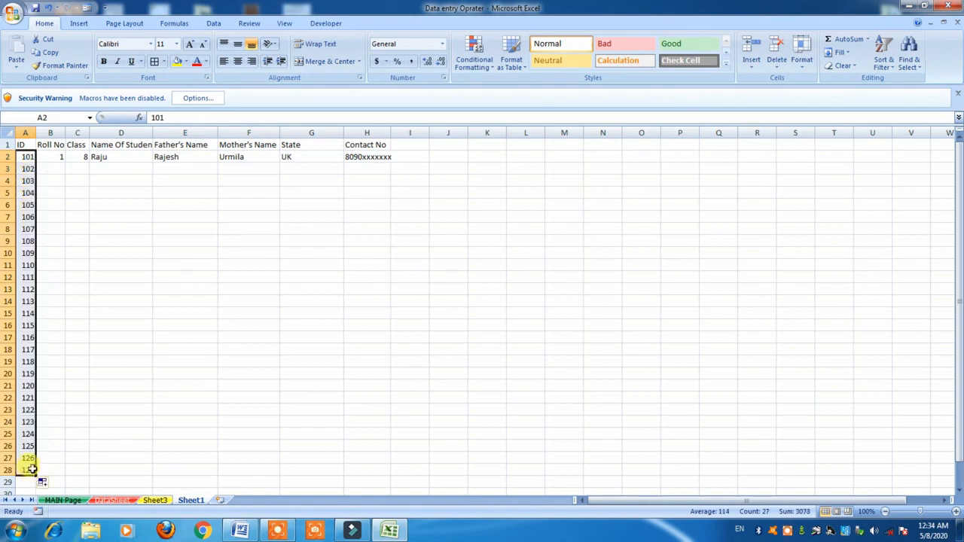
pyautogui.click(51, 157)
pyautogui.click(60, 165)
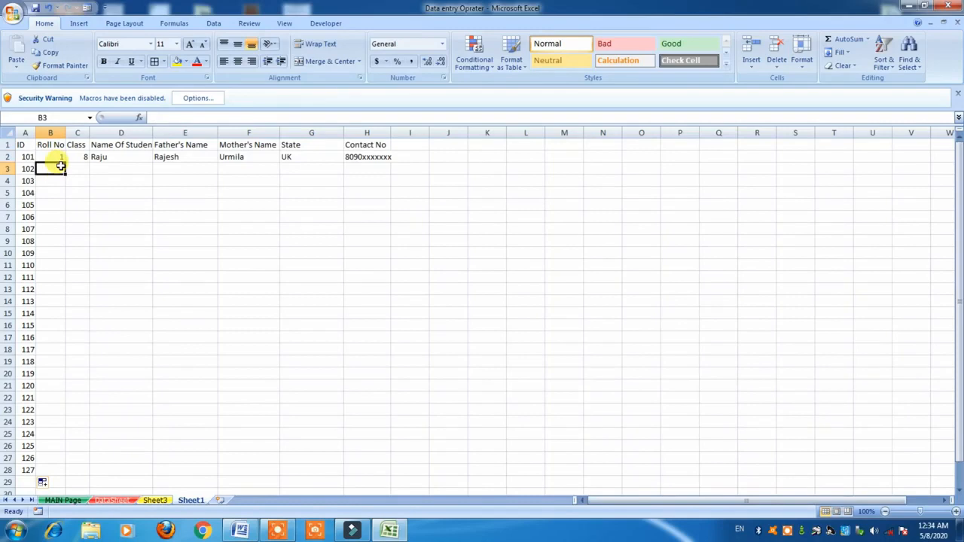
pyautogui.write('2')
pyautogui.moveTo(61, 157); pyautogui.dragTo(66, 474)
# Copy class 8 down to row 28, then undo the trial fill-downs.
pyautogui.click(80, 169)
pyautogui.click(80, 216)
pyautogui.moveTo(81, 158); pyautogui.dragTo(82, 203)
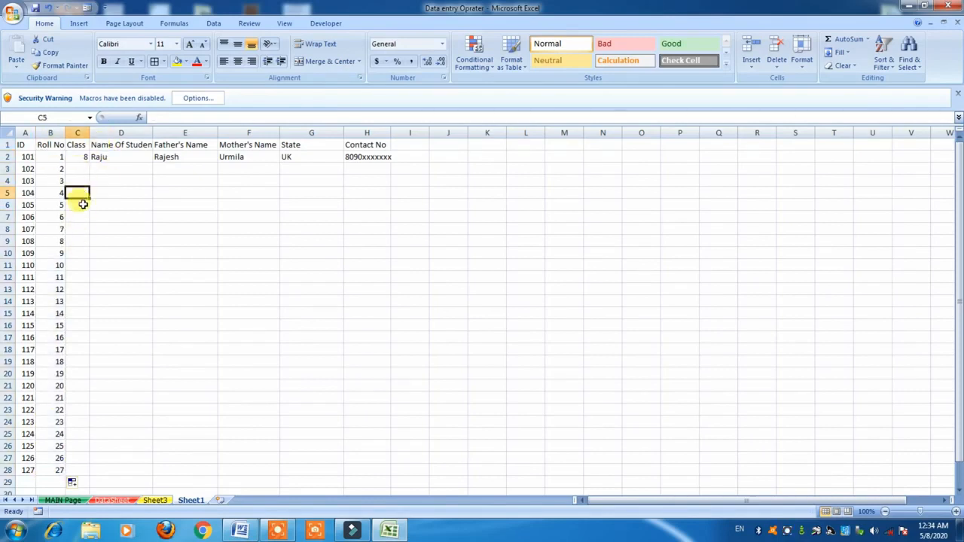
pyautogui.click(84, 158)
pyautogui.moveTo(88, 161); pyautogui.dragTo(84, 471)
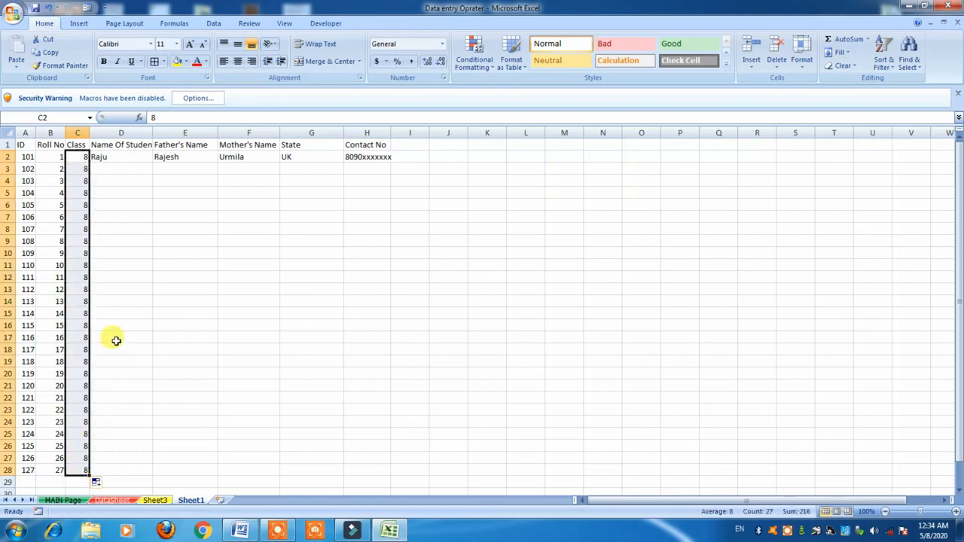
pyautogui.click(113, 337)
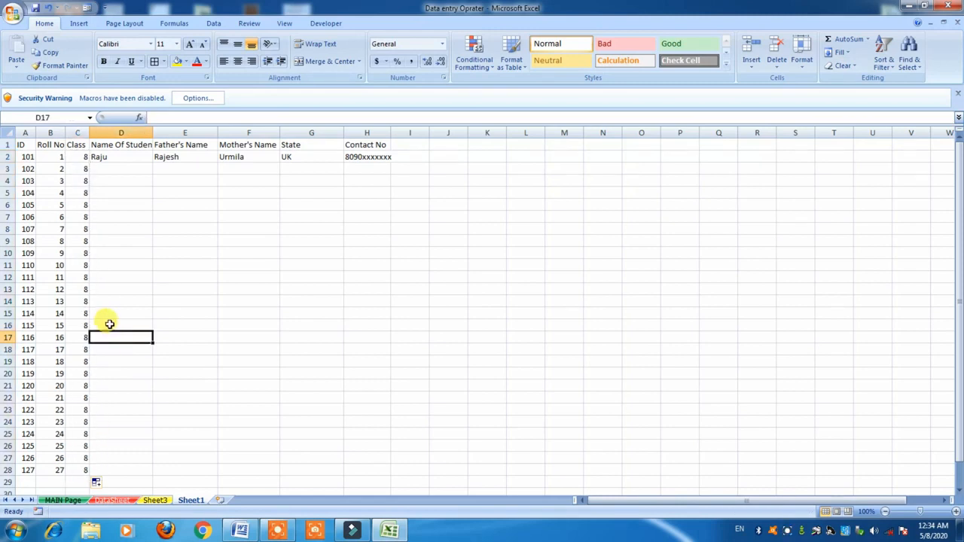
pyautogui.hotkey('ctrl', 'z')
pyautogui.hotkey('ctrl', 'z')
pyautogui.hotkey('ctrl', 'z')
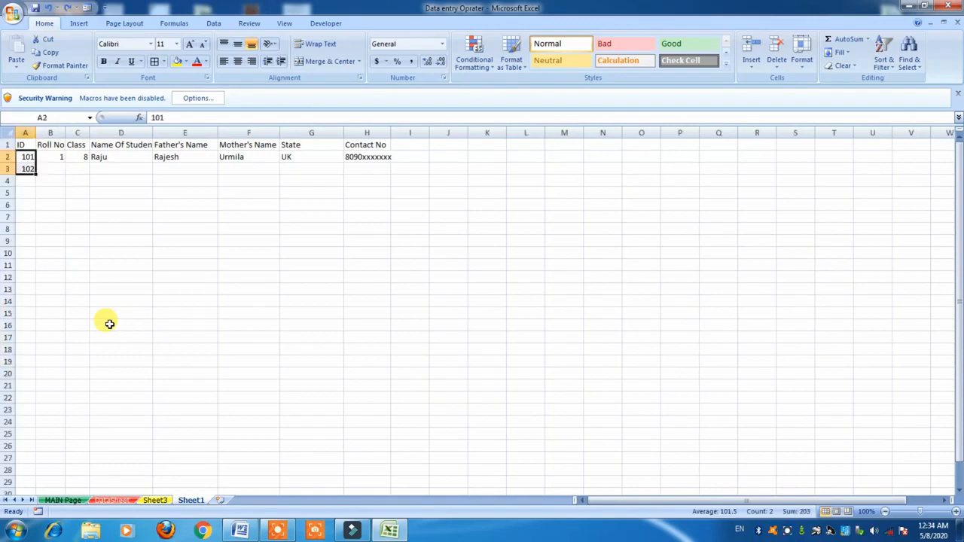
# Step across row 3 from ID 102 in A3 to the Contact No cell.
pyautogui.click(44, 167)
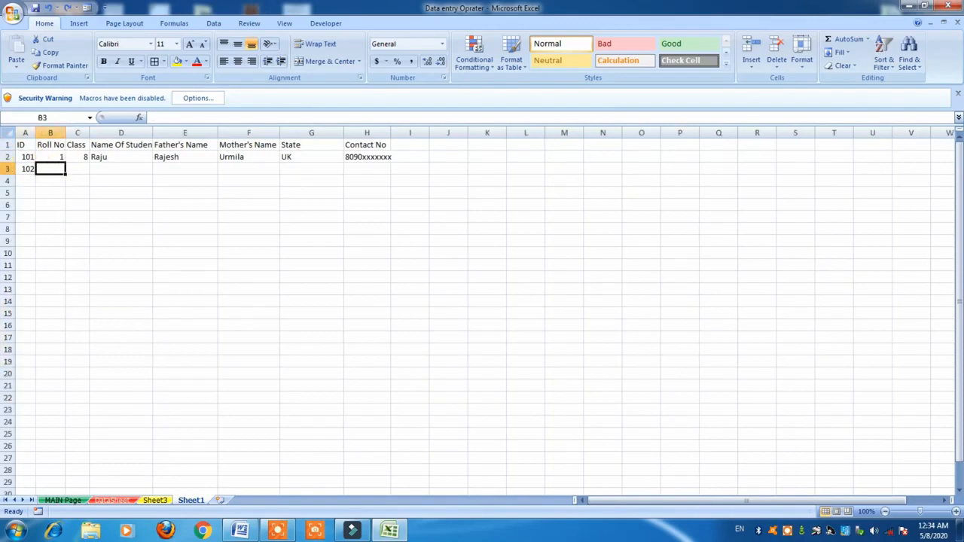
pyautogui.click(7, 169)
pyautogui.click(30, 169)
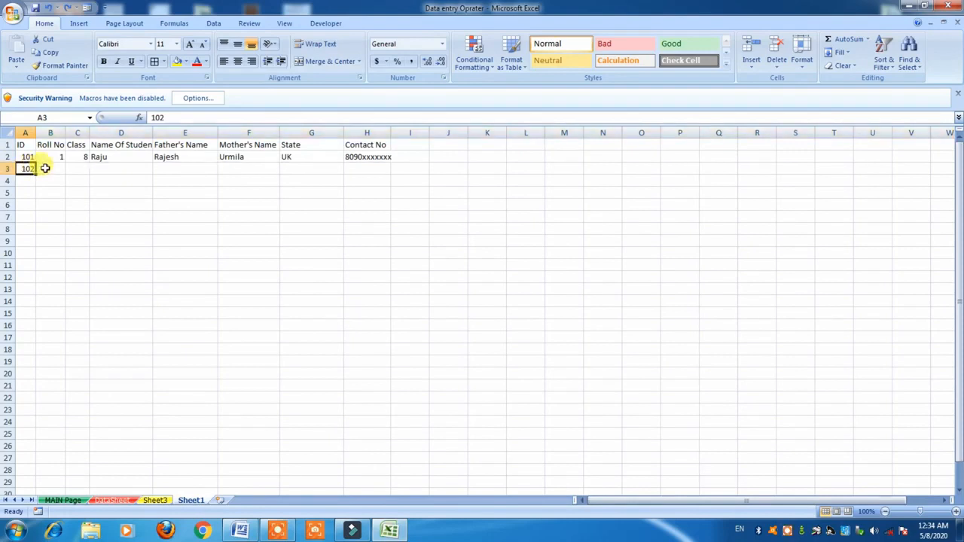
pyautogui.click(45, 168)
pyautogui.click(78, 169)
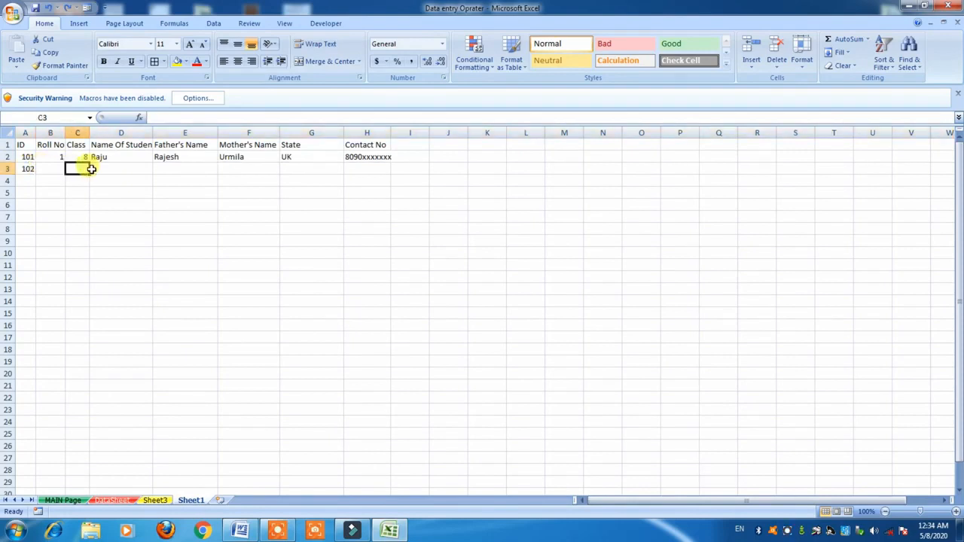
pyautogui.click(112, 169)
pyautogui.click(190, 168)
pyautogui.click(239, 169)
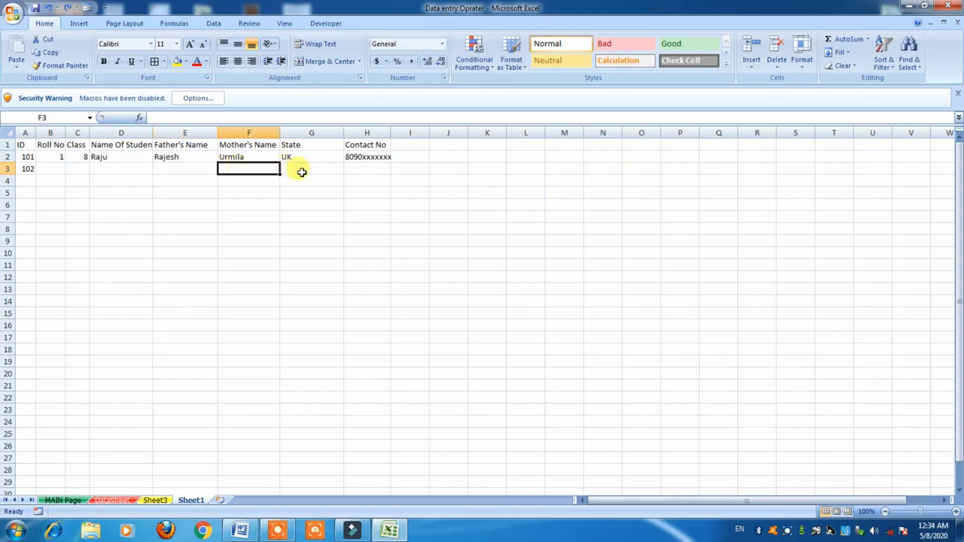
pyautogui.click(307, 171)
pyautogui.click(362, 169)
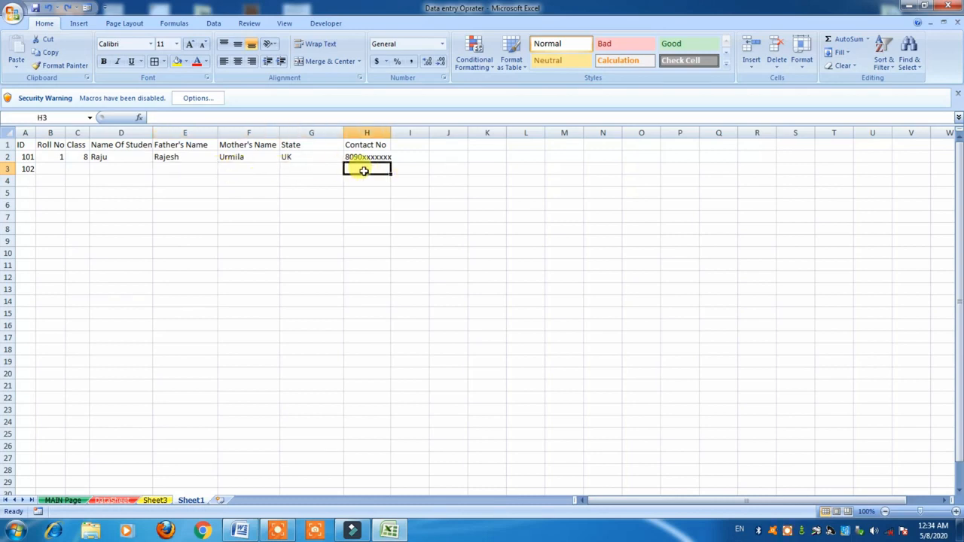
# Select A4:H4, then switch to the Sheet3 student data table.
pyautogui.click(31, 180)
pyautogui.click(53, 181)
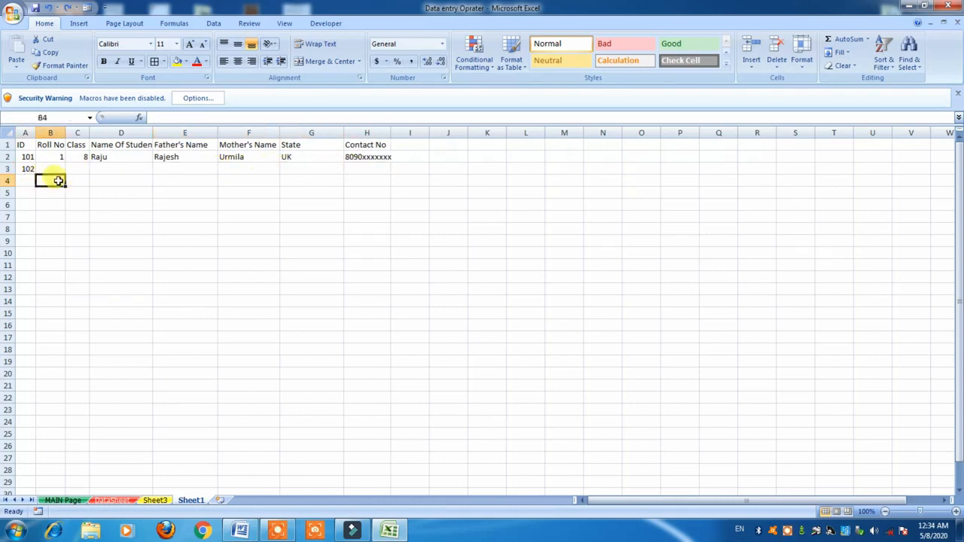
pyautogui.moveTo(76, 180); pyautogui.dragTo(362, 183)
pyautogui.moveTo(19, 185); pyautogui.dragTo(360, 180)
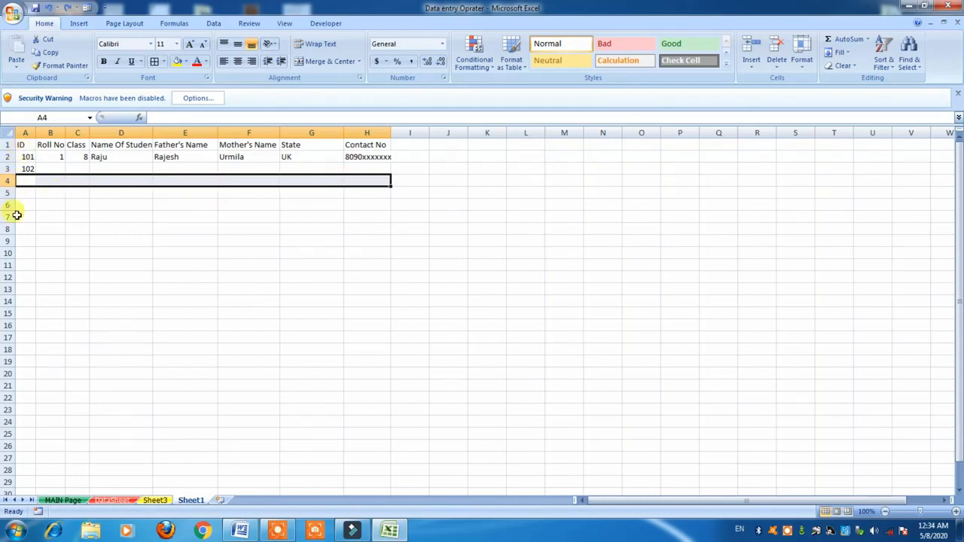
pyautogui.click(154, 500)
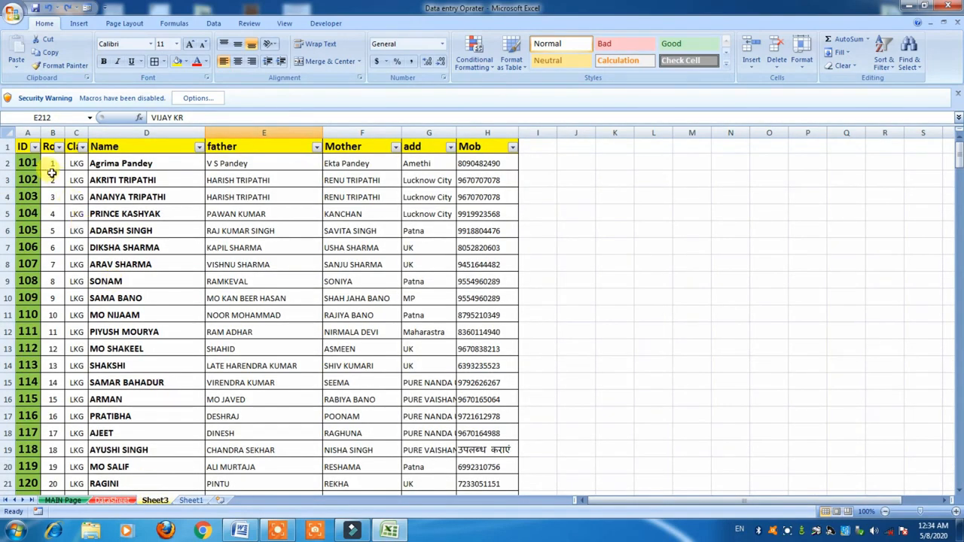
pyautogui.moveTo(23, 146); pyautogui.dragTo(486, 146)
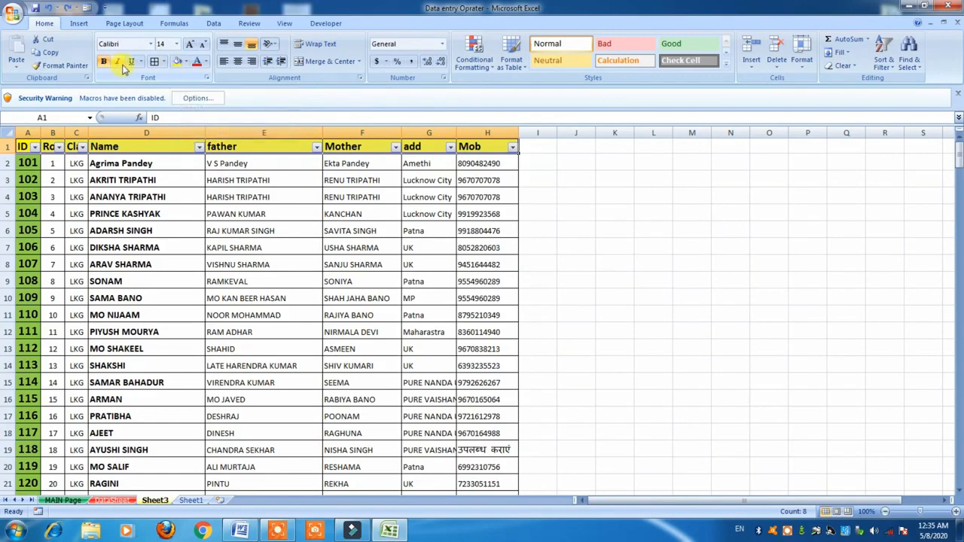
pyautogui.click(37, 162)
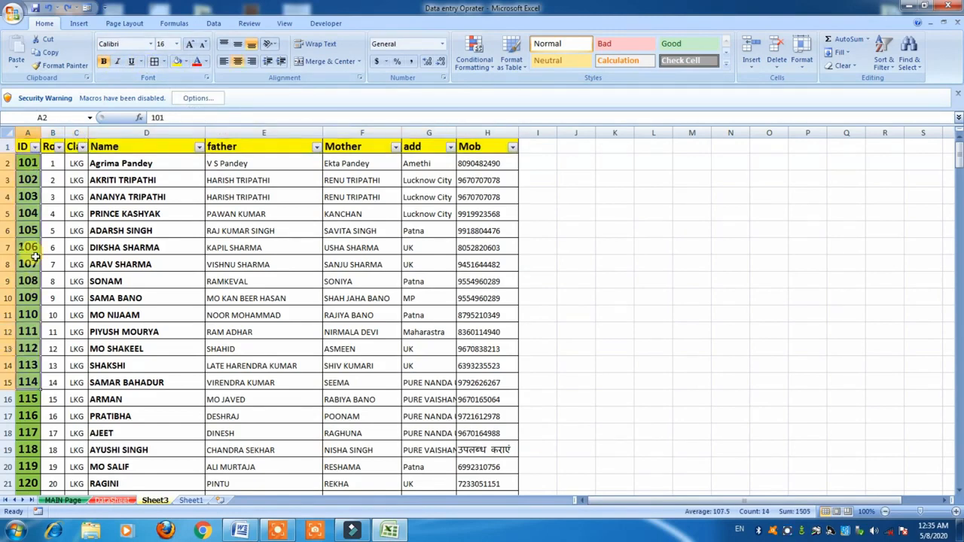
pyautogui.moveTo(53, 179); pyautogui.dragTo(28, 399)
pyautogui.moveTo(128, 196); pyautogui.dragTo(162, 469)
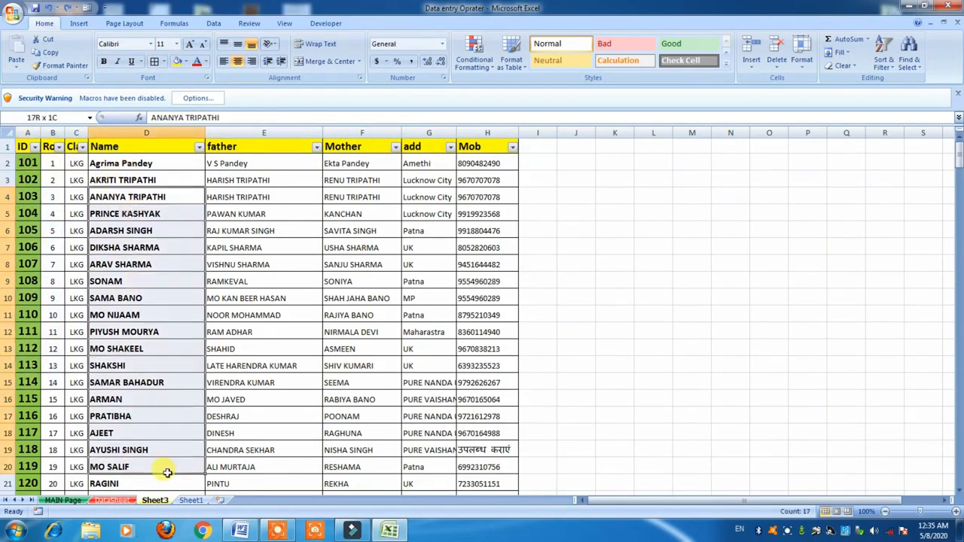
pyautogui.moveTo(254, 163); pyautogui.dragTo(243, 465)
pyautogui.moveTo(349, 162); pyautogui.dragTo(322, 429)
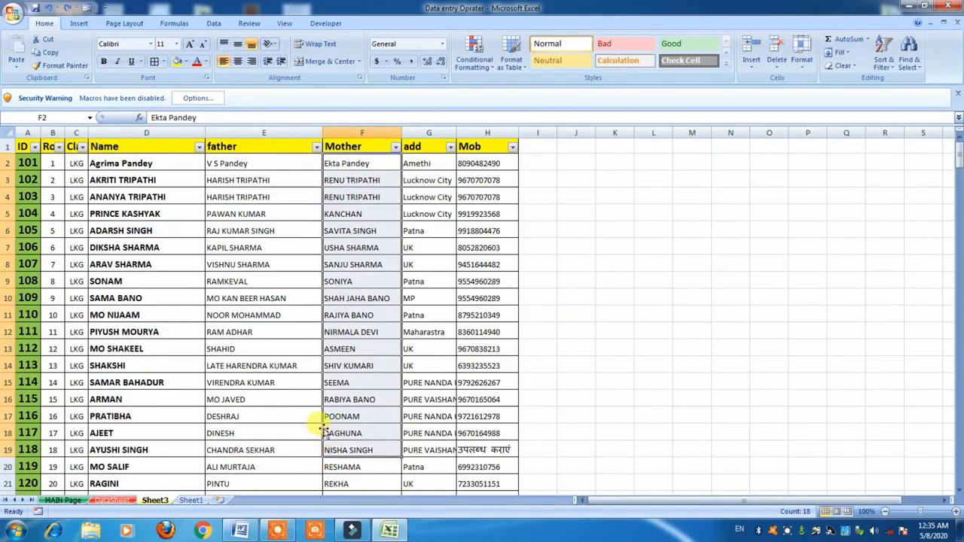
pyautogui.click(230, 327)
pyautogui.moveTo(23, 149); pyautogui.dragTo(490, 149)
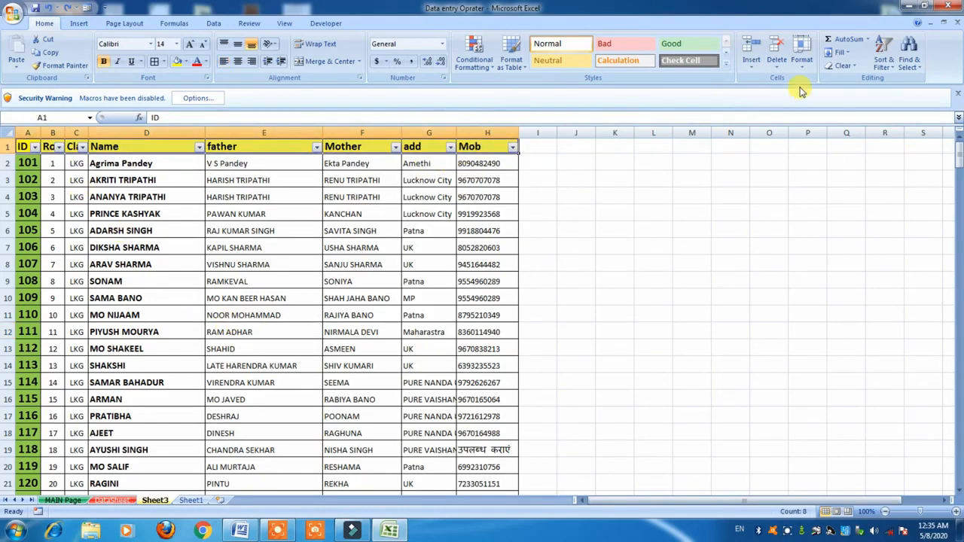
pyautogui.click(886, 73)
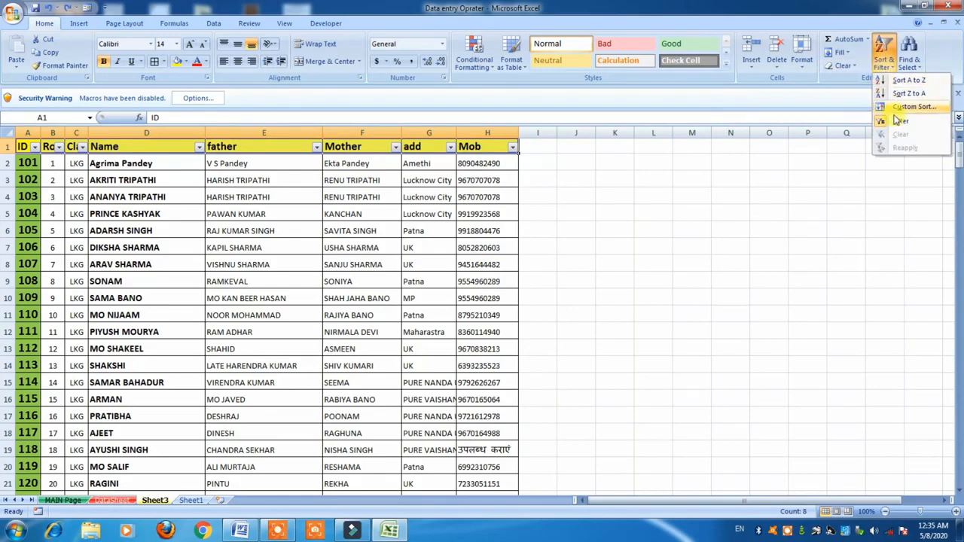
pyautogui.click(450, 161)
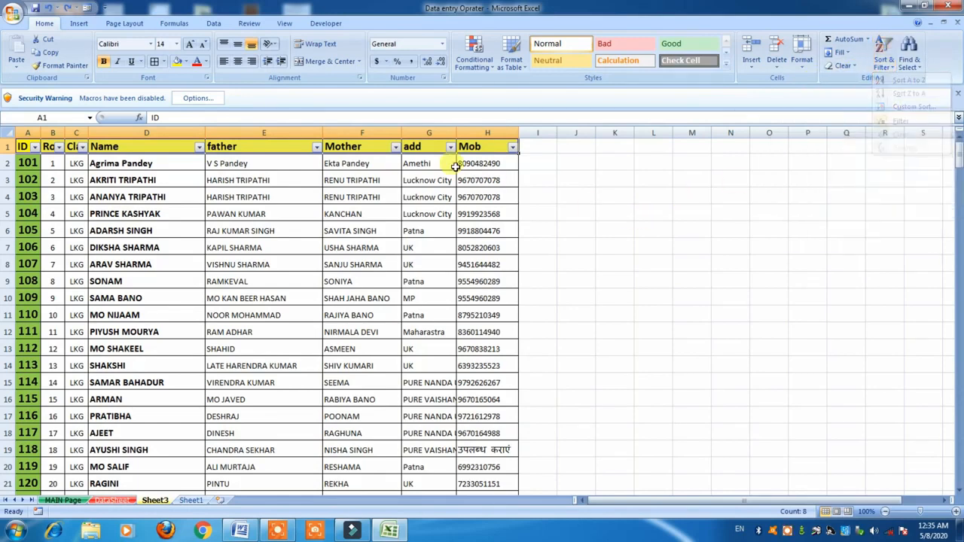
# Filter the add column to show only UK students.
pyautogui.click(441, 162)
pyautogui.click(451, 147)
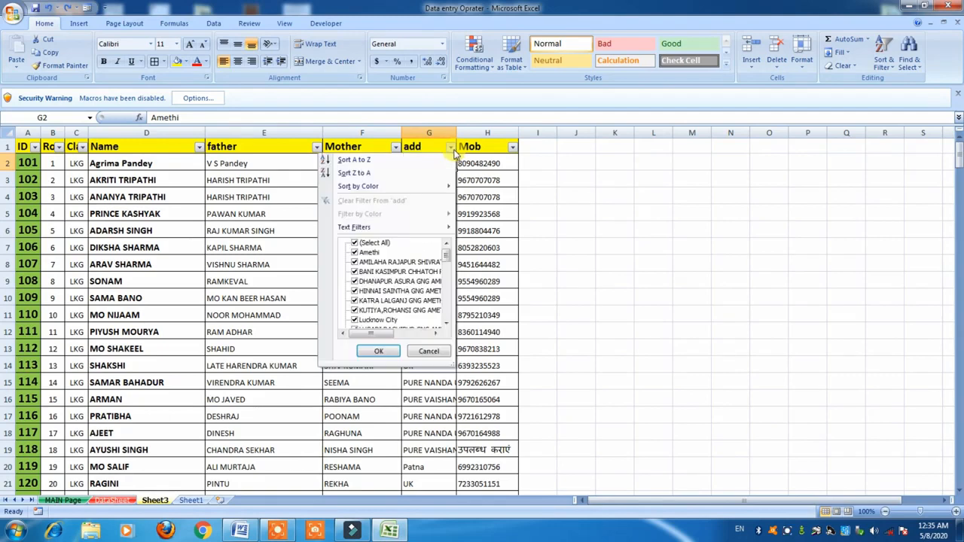
pyautogui.click(354, 245)
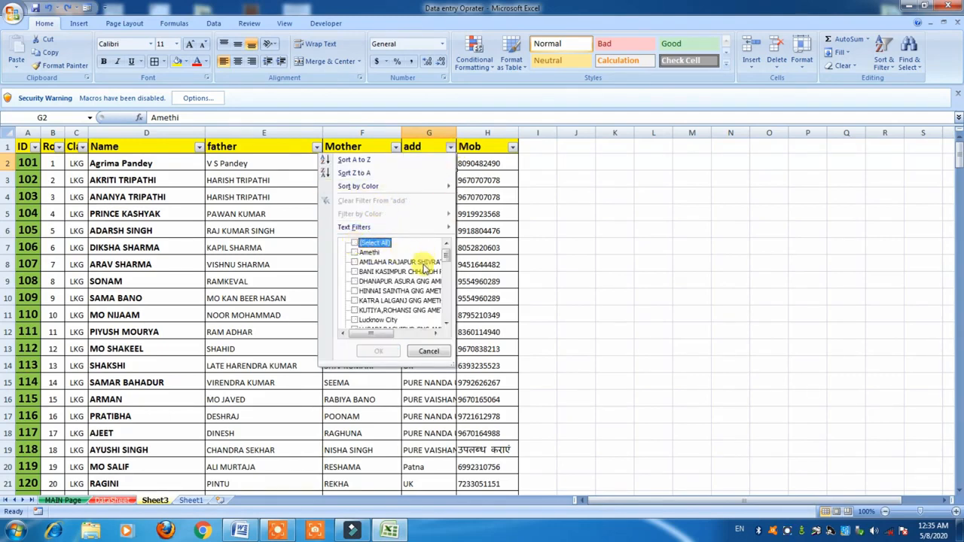
pyautogui.moveTo(445, 255); pyautogui.dragTo(445, 316)
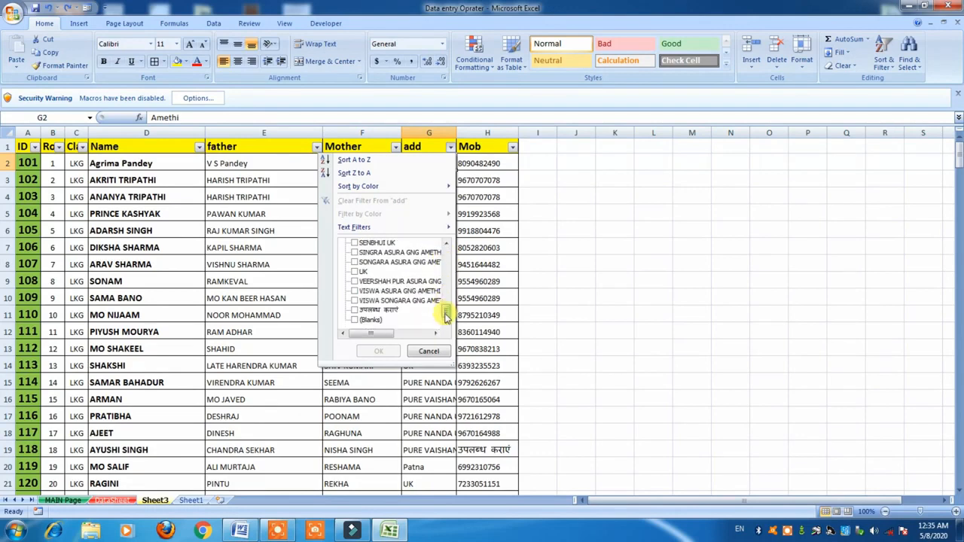
pyautogui.click(357, 271)
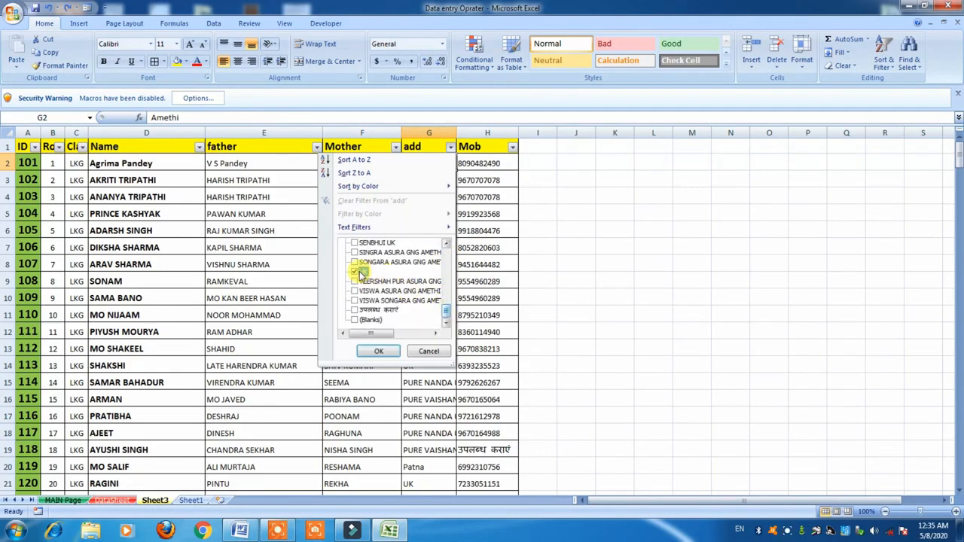
pyautogui.click(382, 353)
pyautogui.scroll(-6, 392, 289)
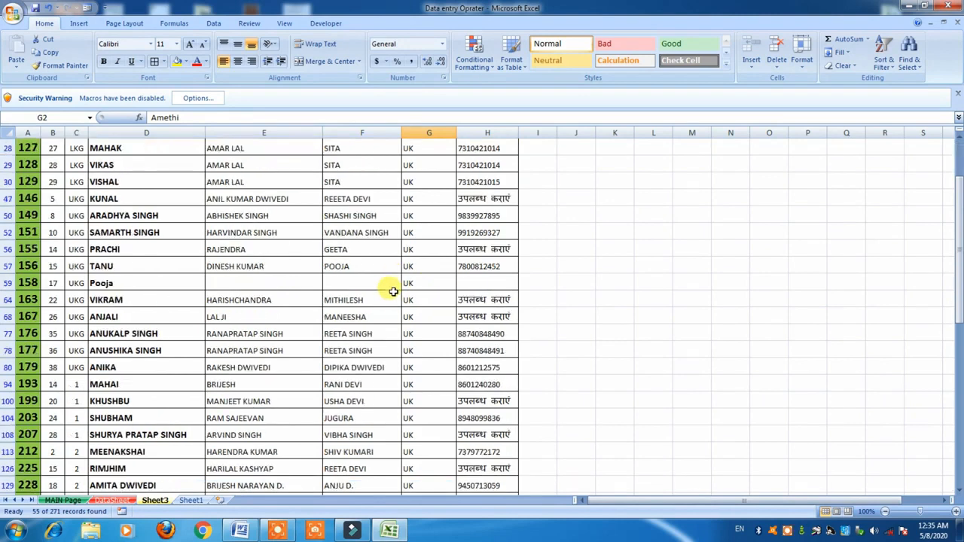
pyautogui.scroll(-2, 392, 291)
pyautogui.scroll(8, 392, 291)
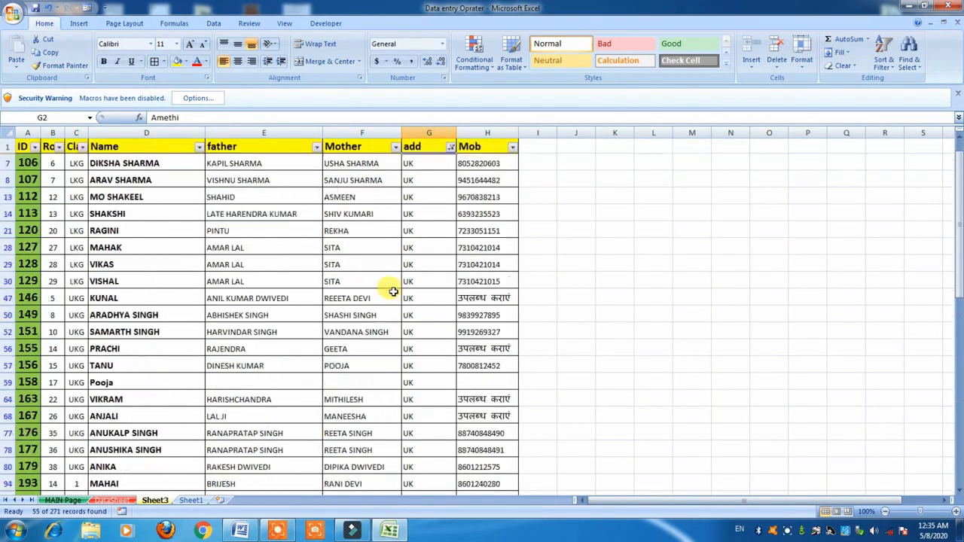
# Switch the add filter from UK to Lucknow City and select the filtered records.
pyautogui.click(449, 147)
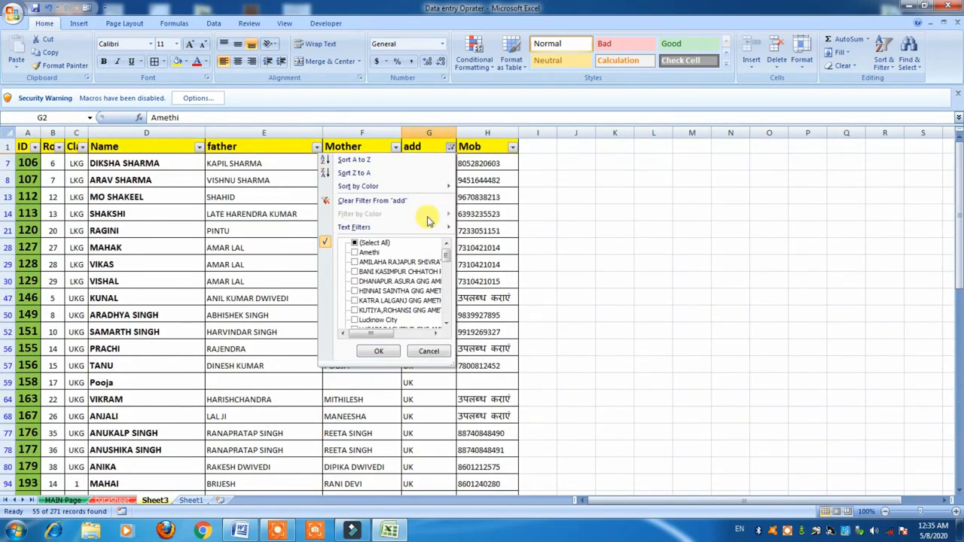
pyautogui.scroll(-1, 444, 258)
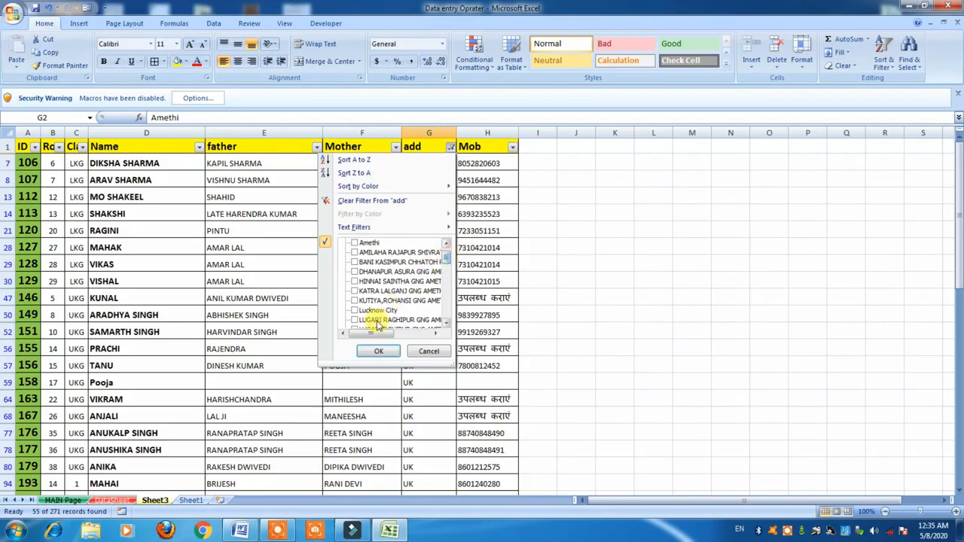
pyautogui.moveTo(445, 261); pyautogui.dragTo(444, 316)
pyautogui.click(354, 271)
pyautogui.click(378, 351)
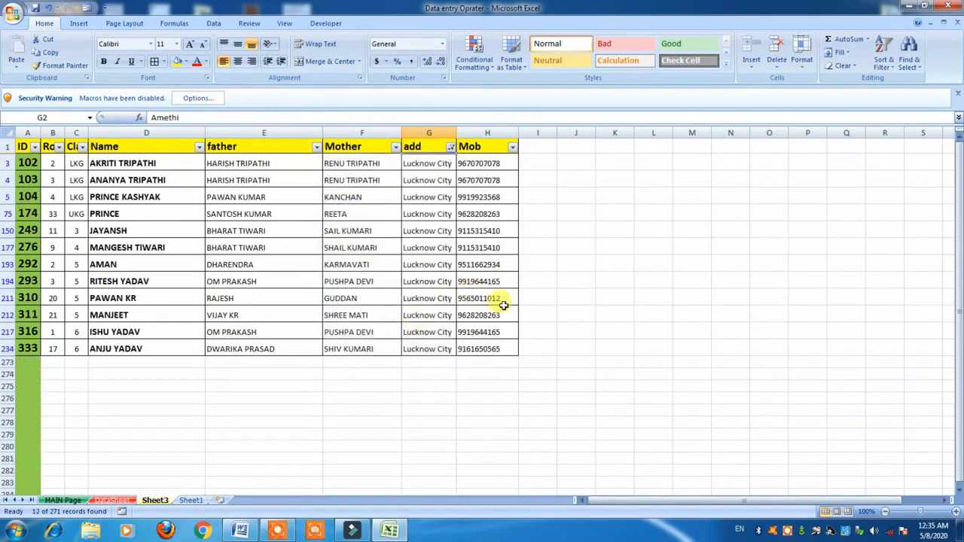
pyautogui.moveTo(508, 351); pyautogui.dragTo(23, 163)
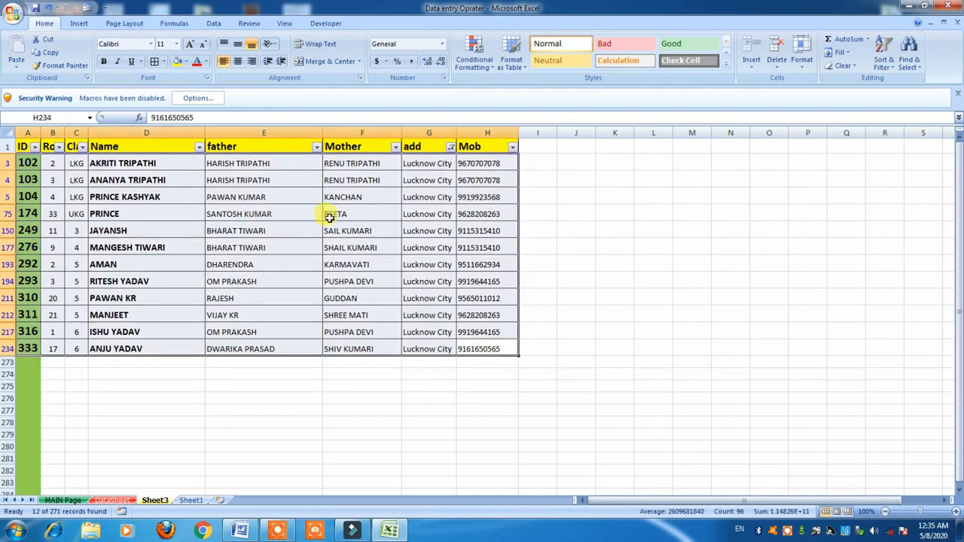
pyautogui.click(329, 217)
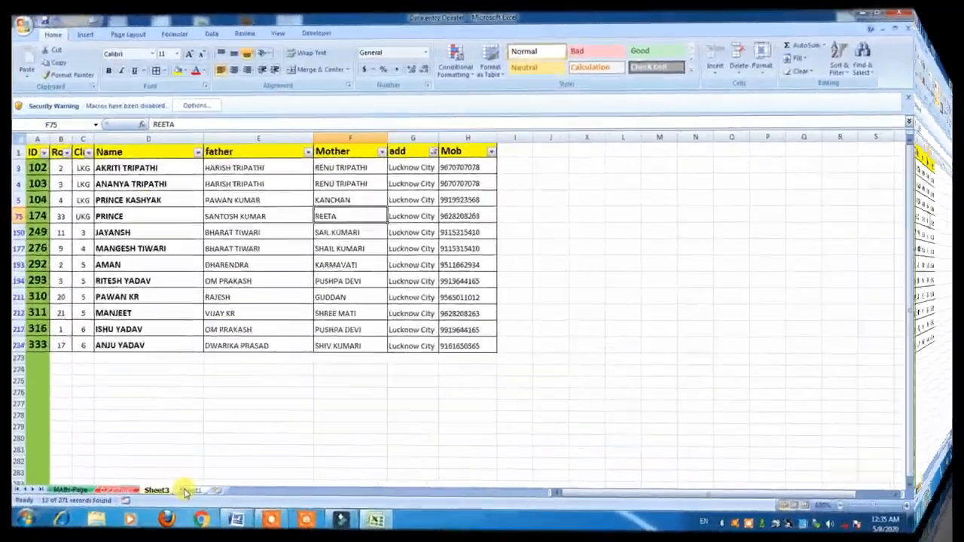
pyautogui.click(185, 441)
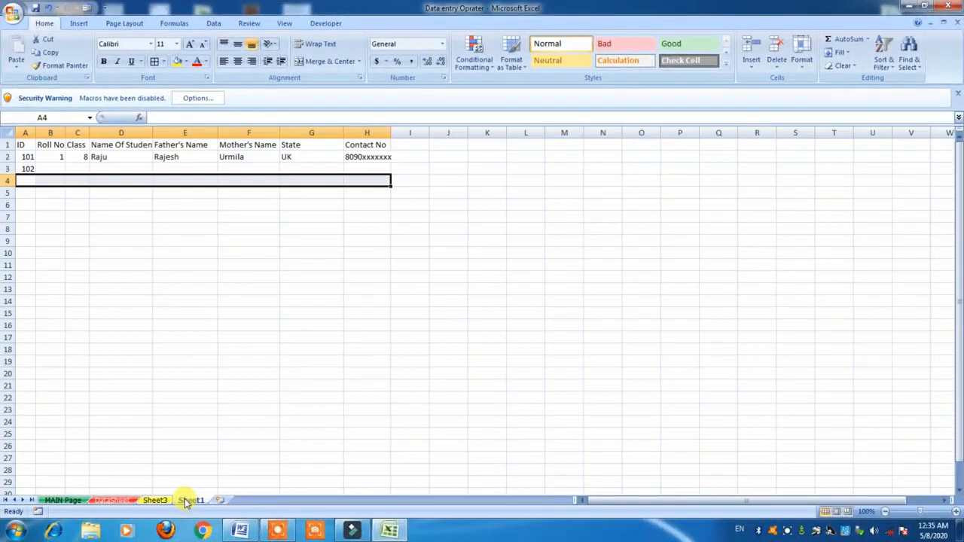
pyautogui.moveTo(26, 158); pyautogui.dragTo(445, 217)
pyautogui.press('Delete')
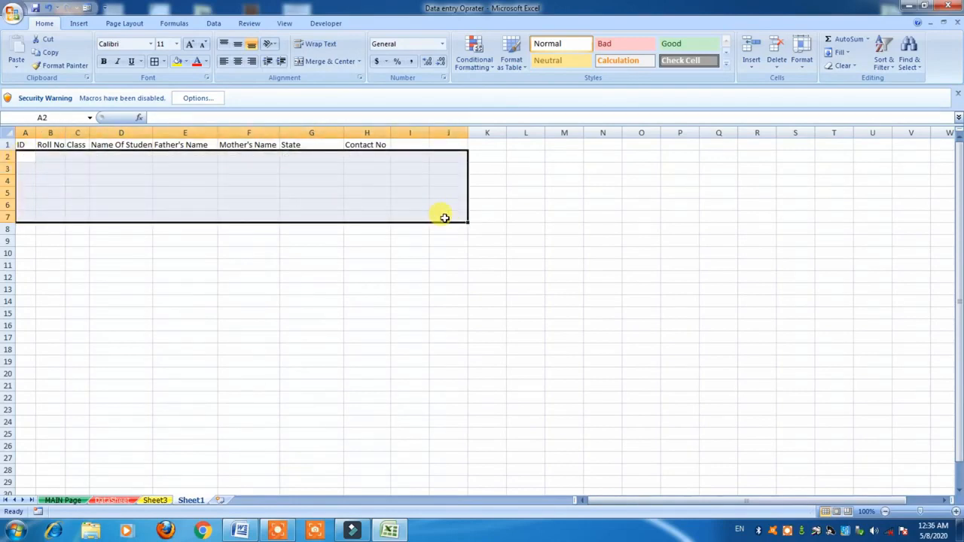
pyautogui.click(395, 264)
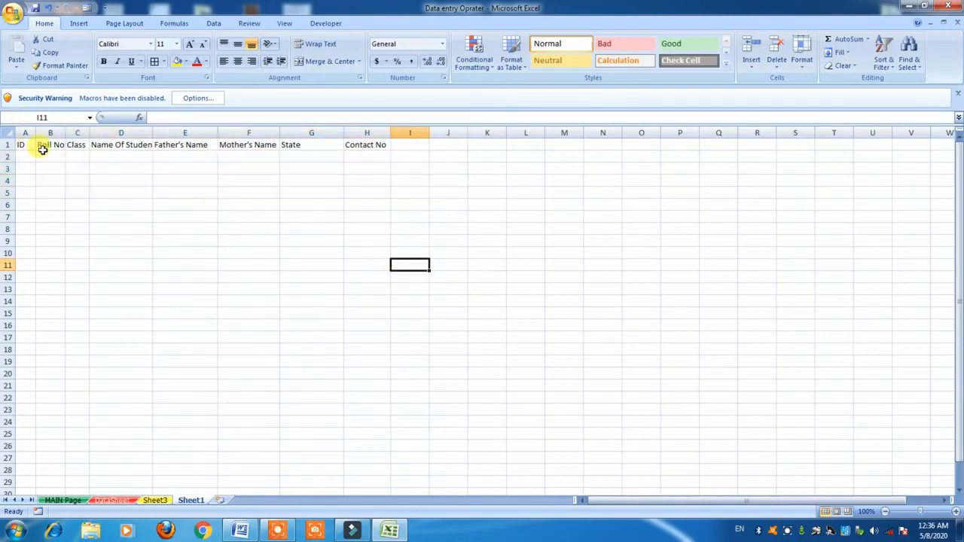
# In Excel Options, remove and re-add Form... from Commands Not in the Ribbon to the Quick Access Toolbar.
pyautogui.click(15, 16)
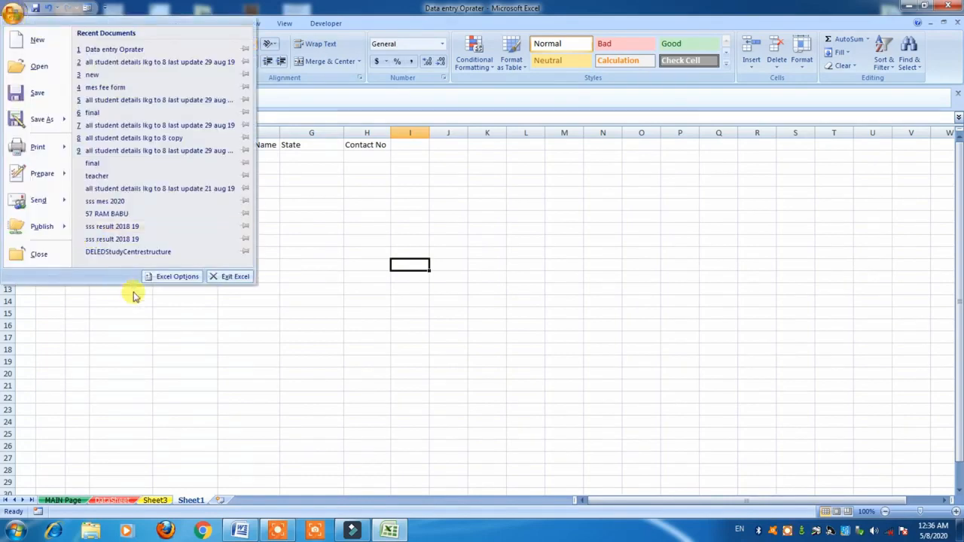
pyautogui.click(177, 277)
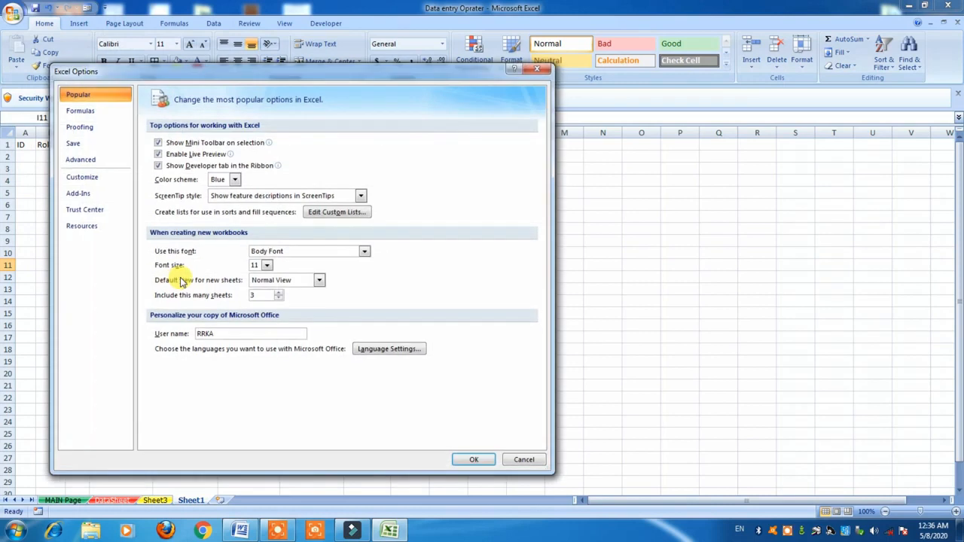
pyautogui.click(83, 178)
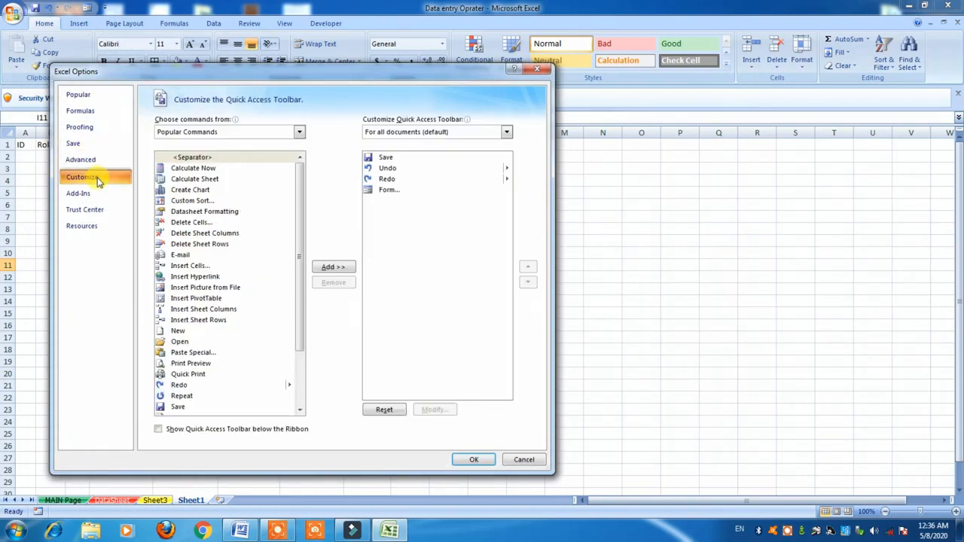
pyautogui.click(300, 134)
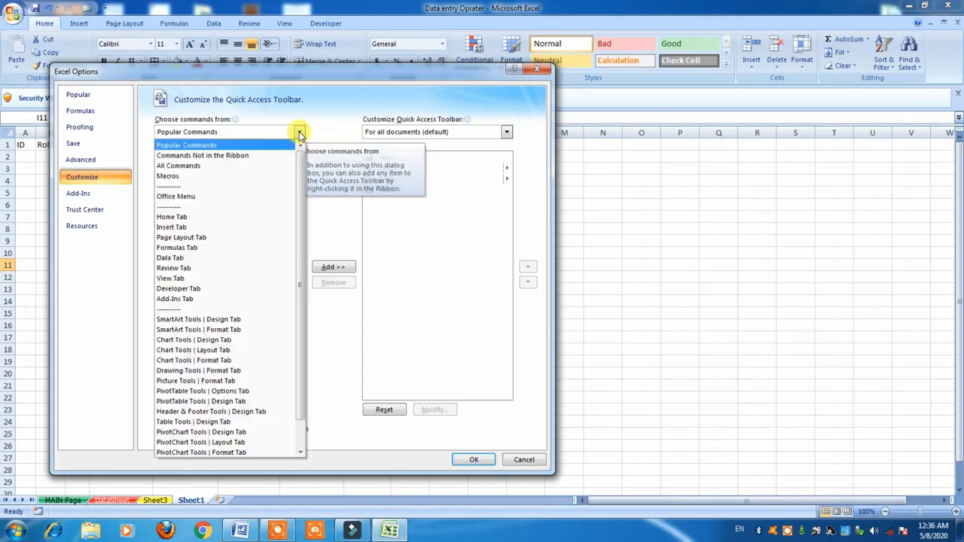
pyautogui.click(237, 156)
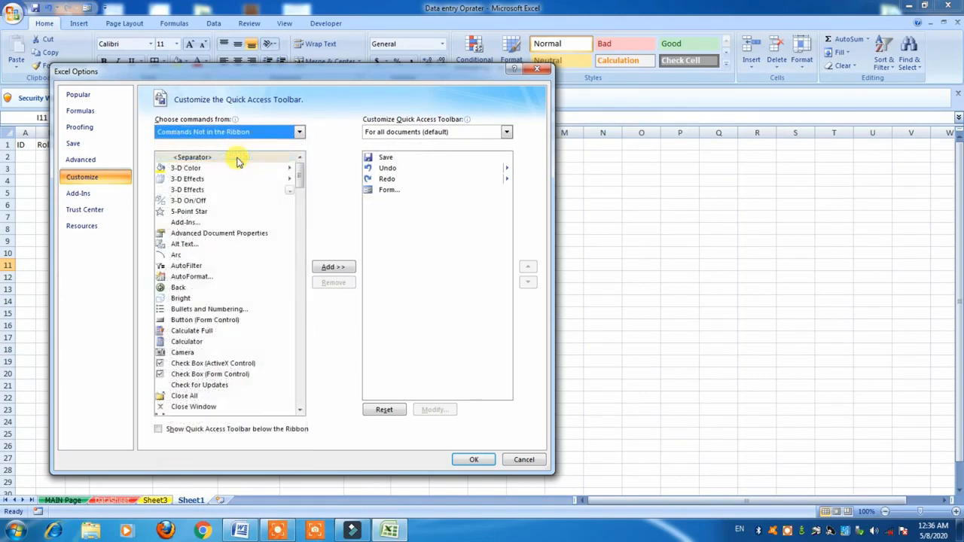
pyautogui.click(385, 190)
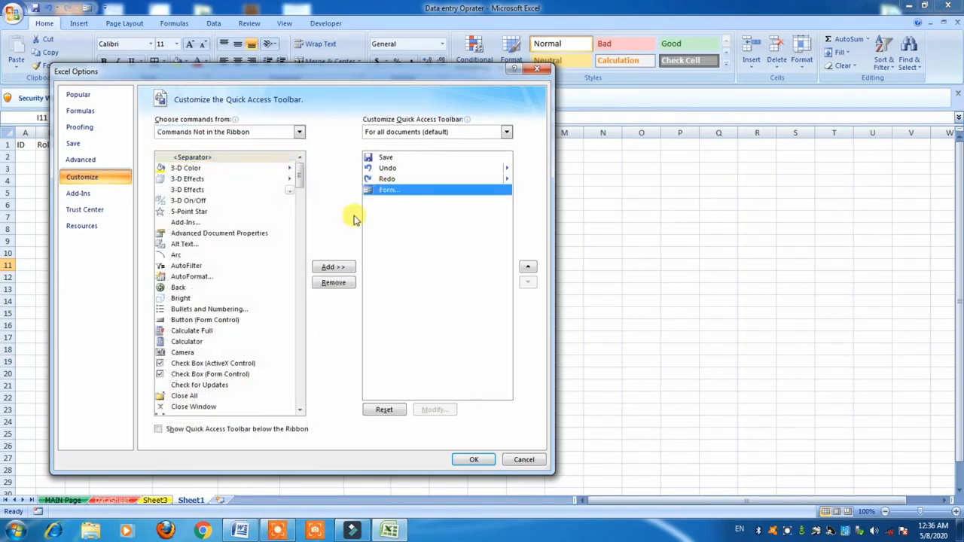
pyautogui.click(336, 283)
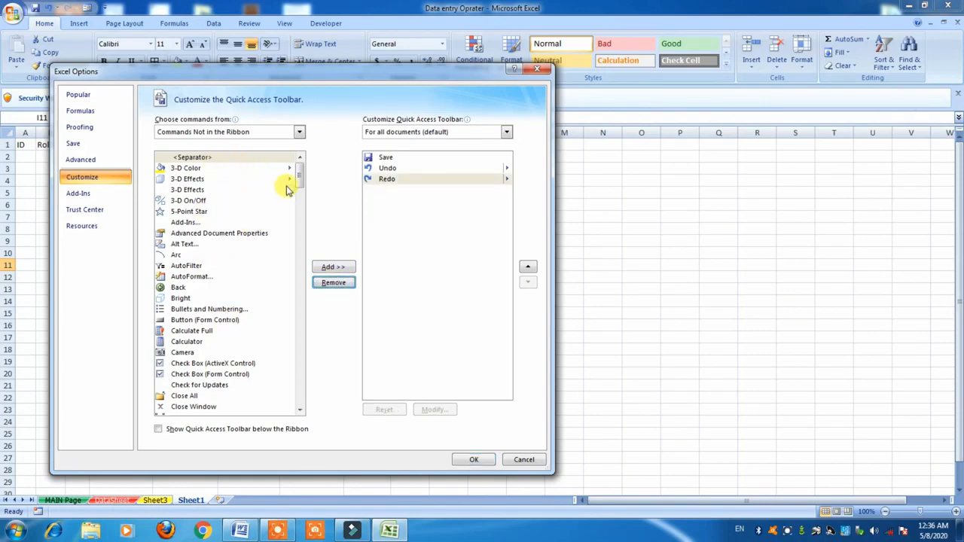
pyautogui.moveTo(301, 181); pyautogui.dragTo(295, 241)
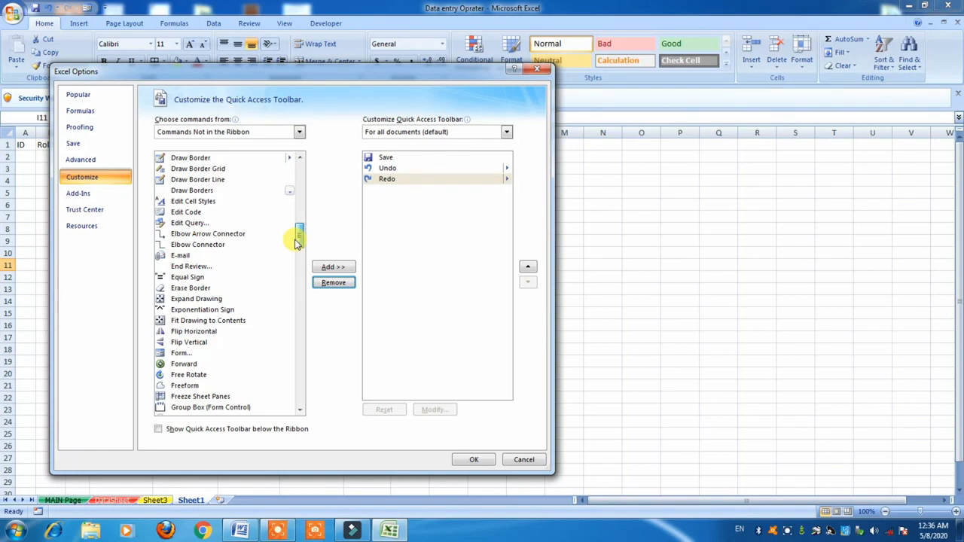
pyautogui.click(181, 353)
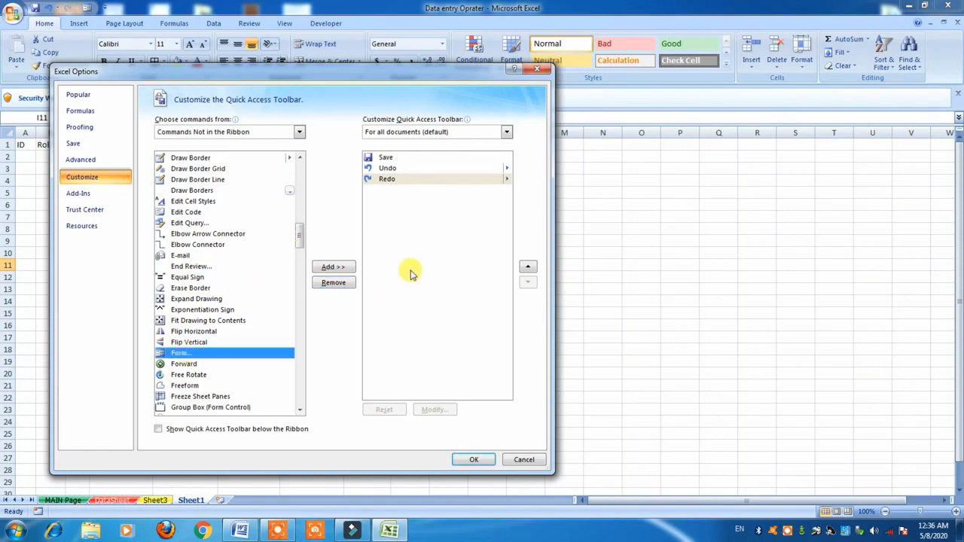
pyautogui.click(333, 267)
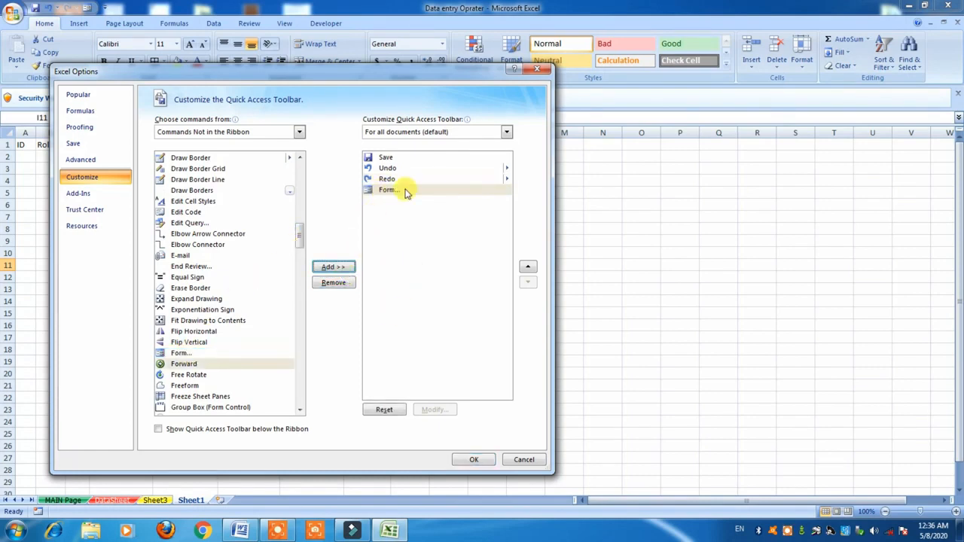
pyautogui.click(473, 460)
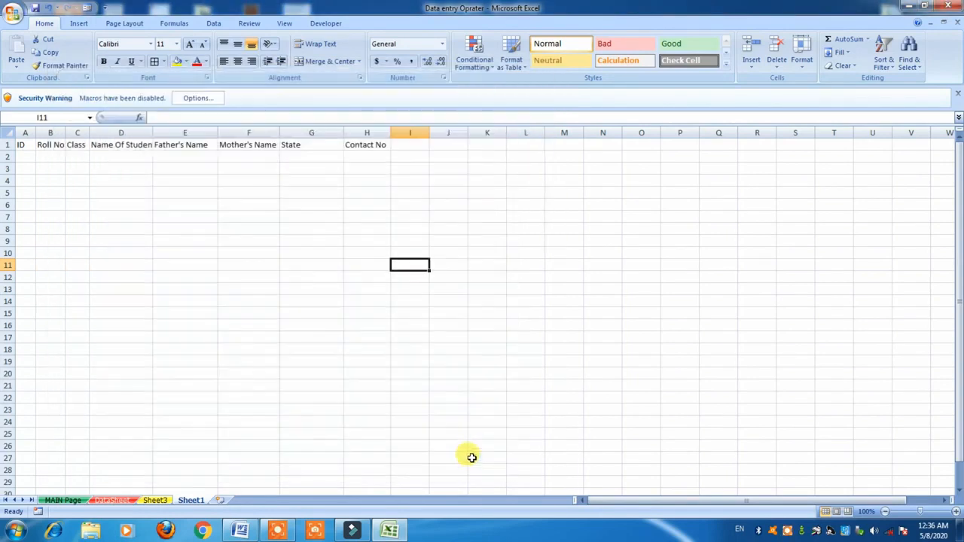
# Select headers A1:H1 and open the data form, accepting row 1 as column labels.
pyautogui.click(89, 10)
pyautogui.press('Return')
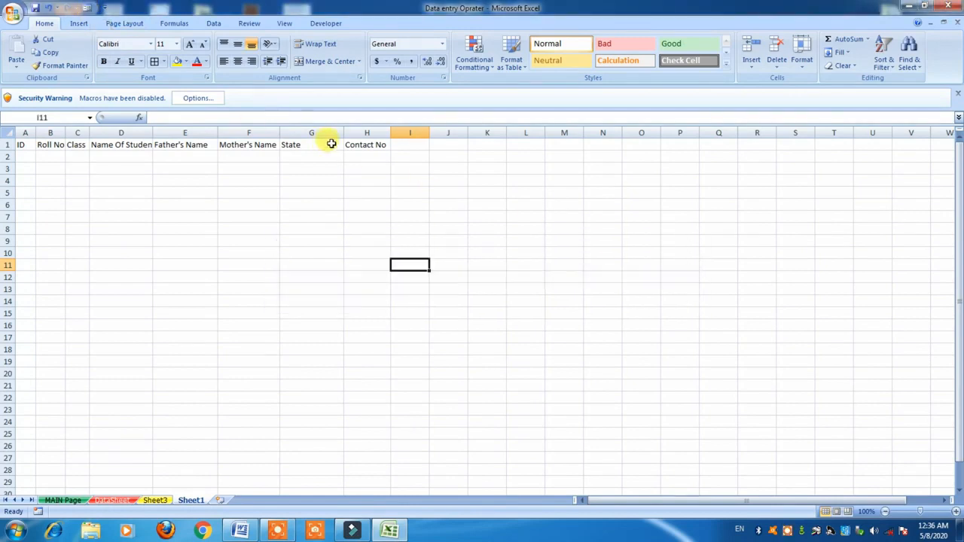
pyautogui.click(325, 143)
pyautogui.click(350, 144)
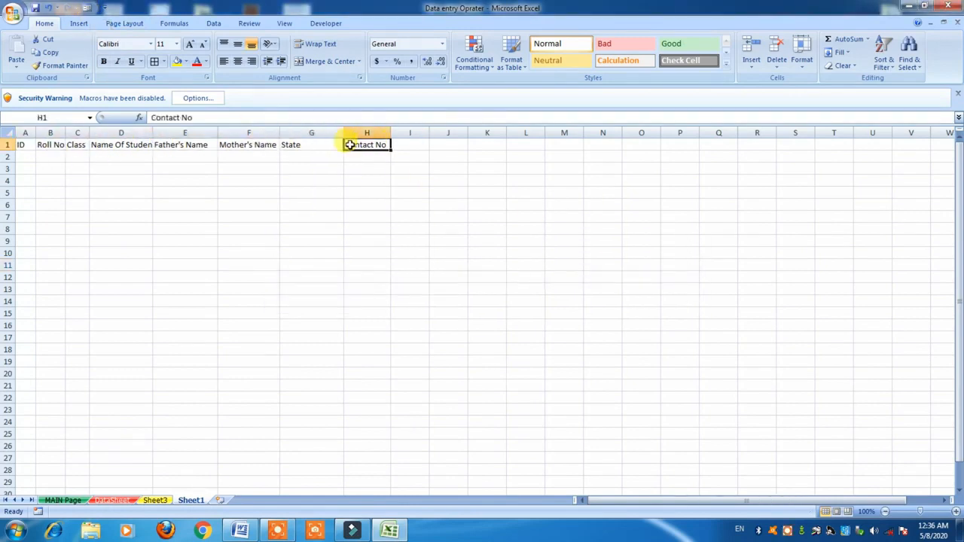
pyautogui.moveTo(20, 144); pyautogui.dragTo(362, 144)
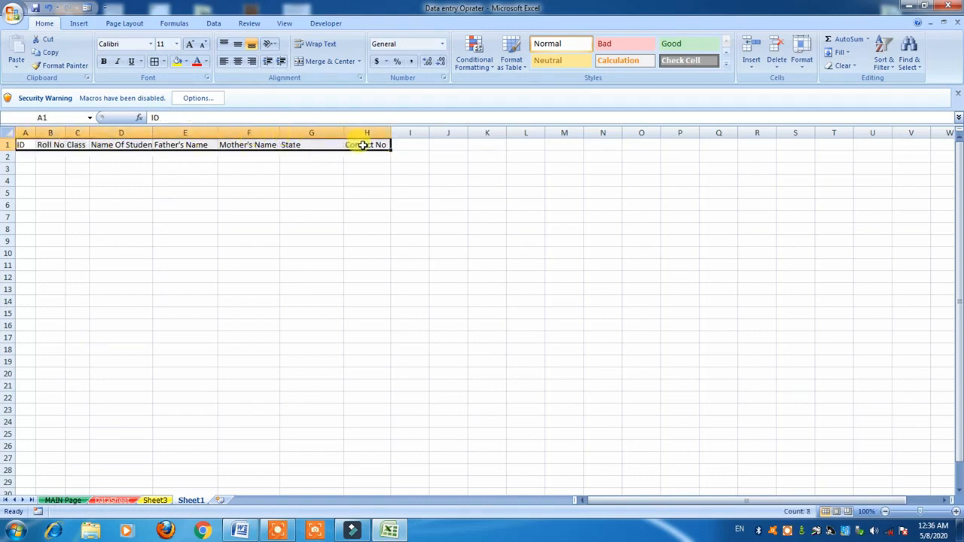
pyautogui.click(89, 10)
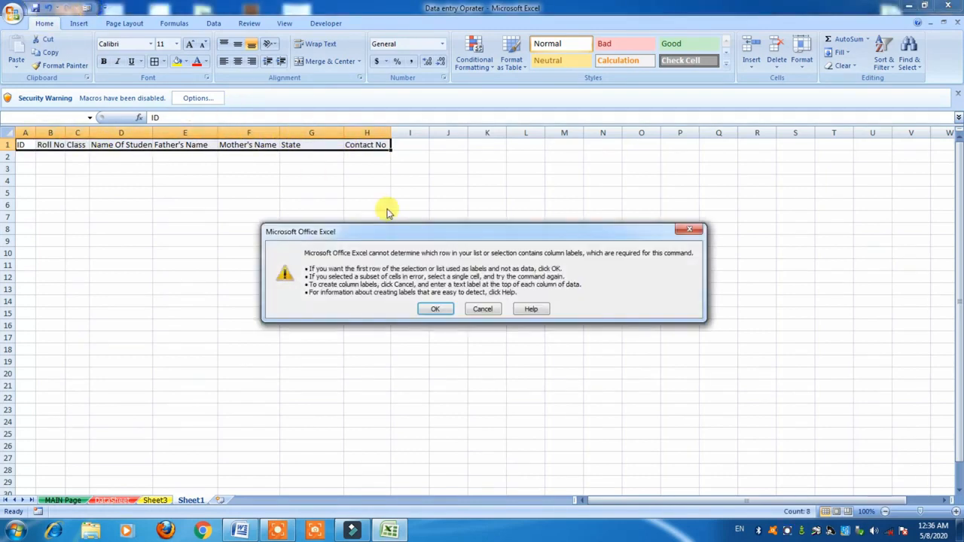
pyautogui.click(437, 307)
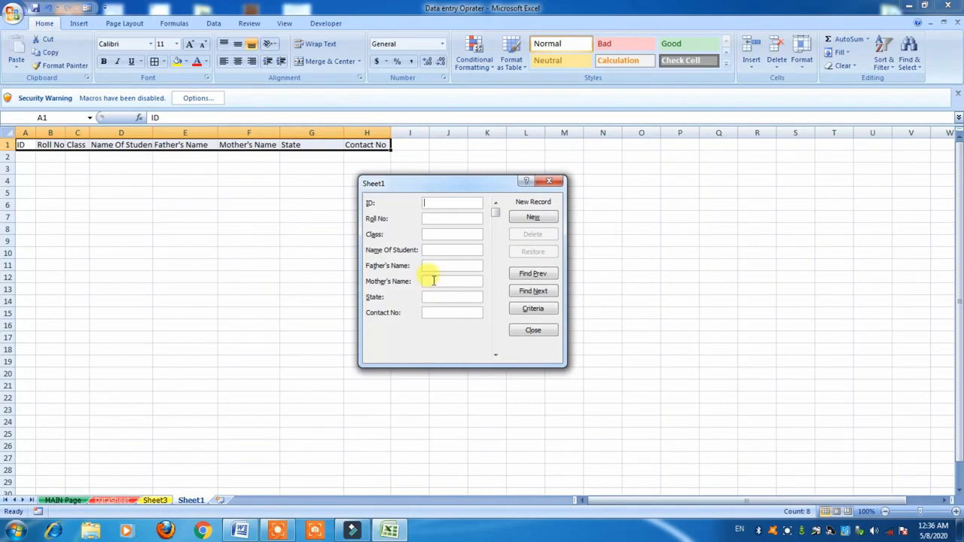
# Add record ID 101, roll 1, class 8, parents' names, state Uk and contact number.
pyautogui.write('101')
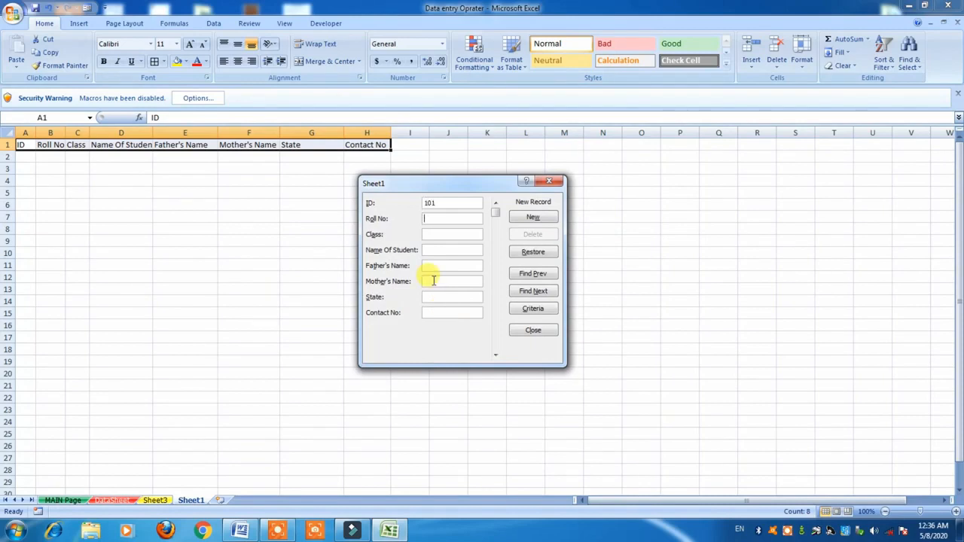
pyautogui.press('Tab')
pyautogui.write('18Ajay')
pyautogui.press('Tab')
pyautogui.write('Ra')
pyautogui.write('jas')
pyautogui.write('h')
pyautogui.write('h')
pyautogui.write('Ur')
pyautogui.write('mila')
pyautogui.press('Tab')
pyautogui.write('Uk80')
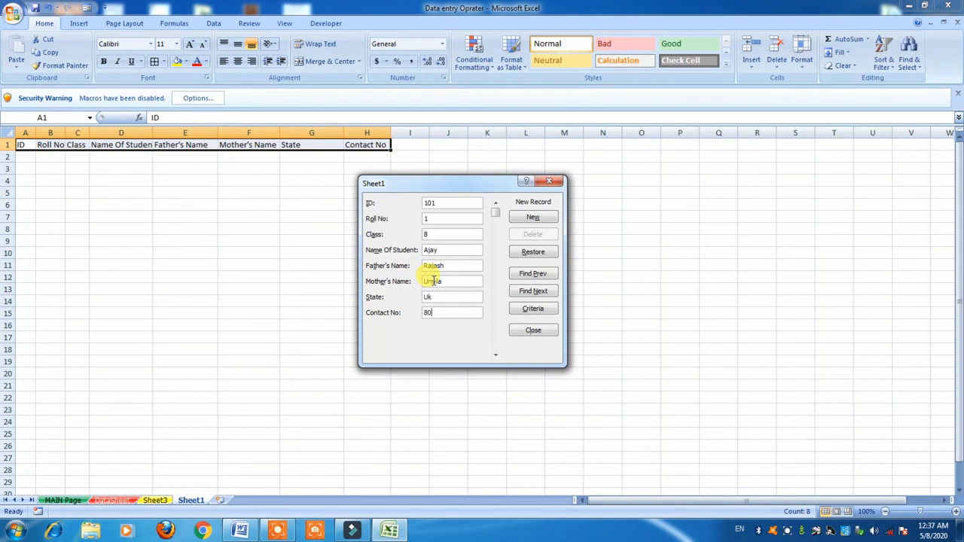
pyautogui.write('904xxxxxx')
pyautogui.click(538, 218)
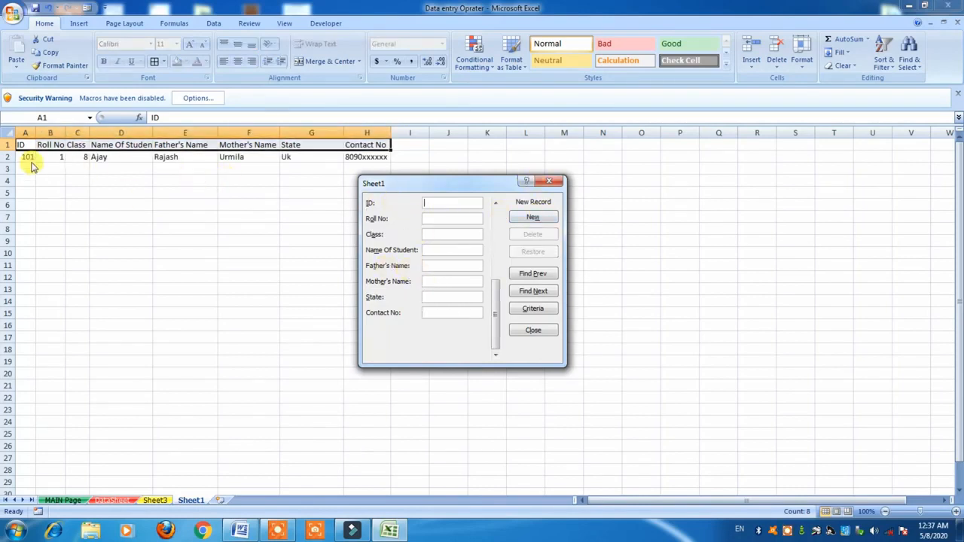
pyautogui.click(551, 183)
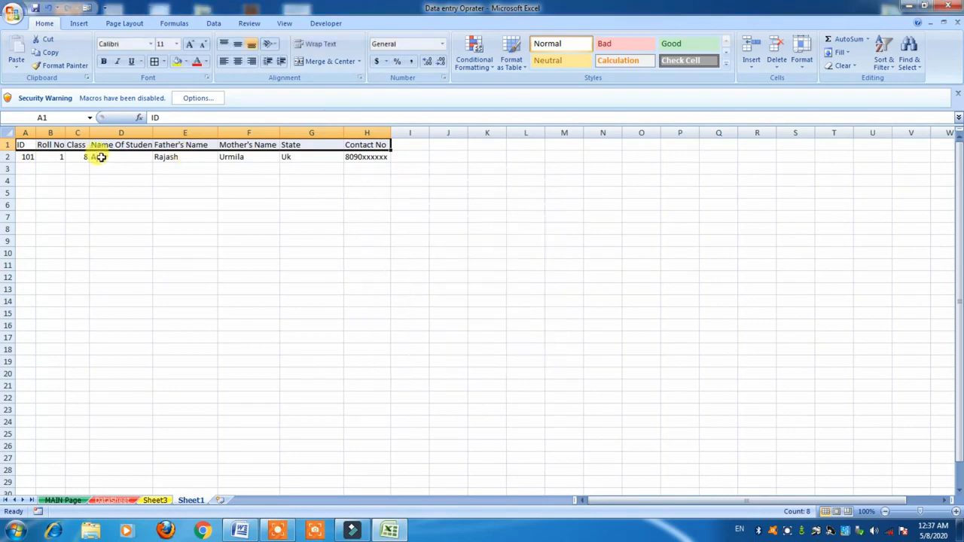
# Reopen the data form, add a new record with ID 102, and close the form.
pyautogui.click(86, 9)
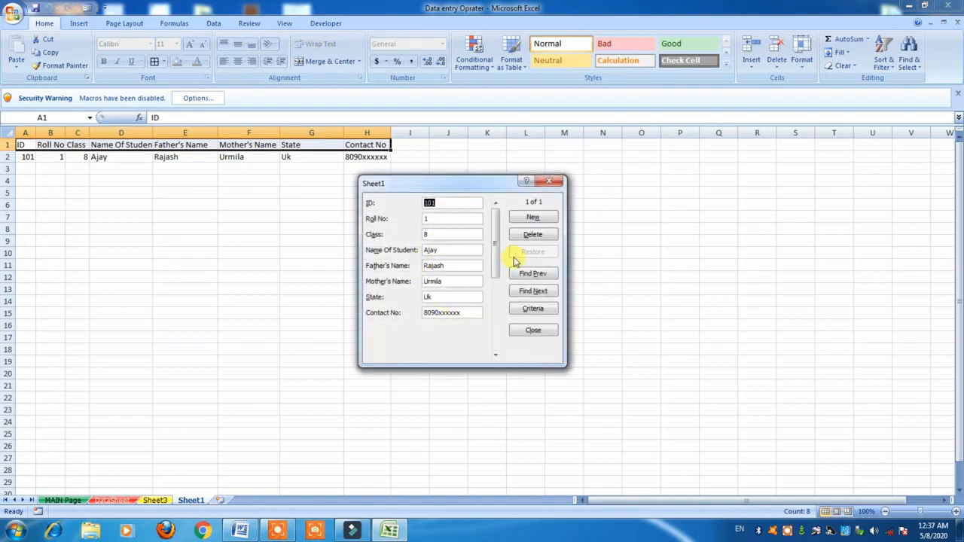
pyautogui.moveTo(492, 258); pyautogui.dragTo(482, 319)
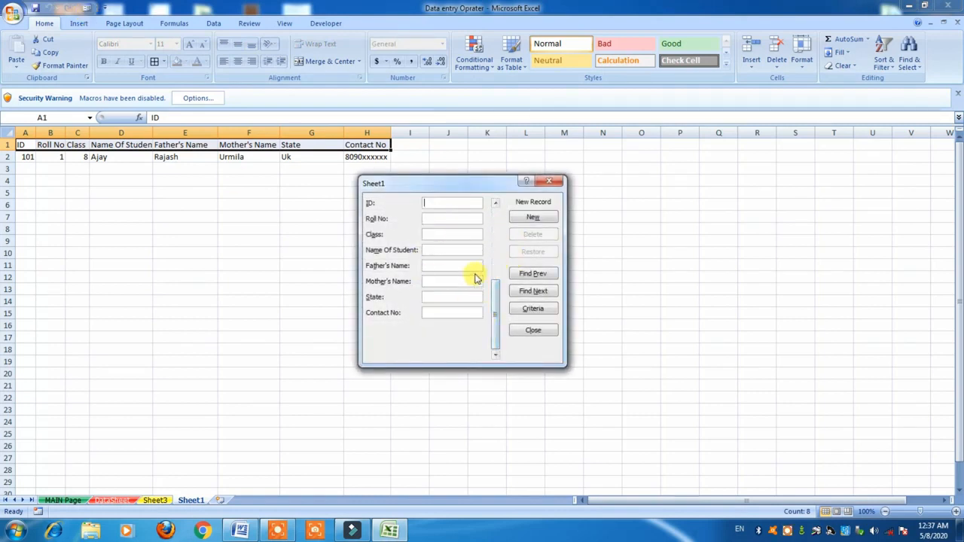
pyautogui.click(428, 202)
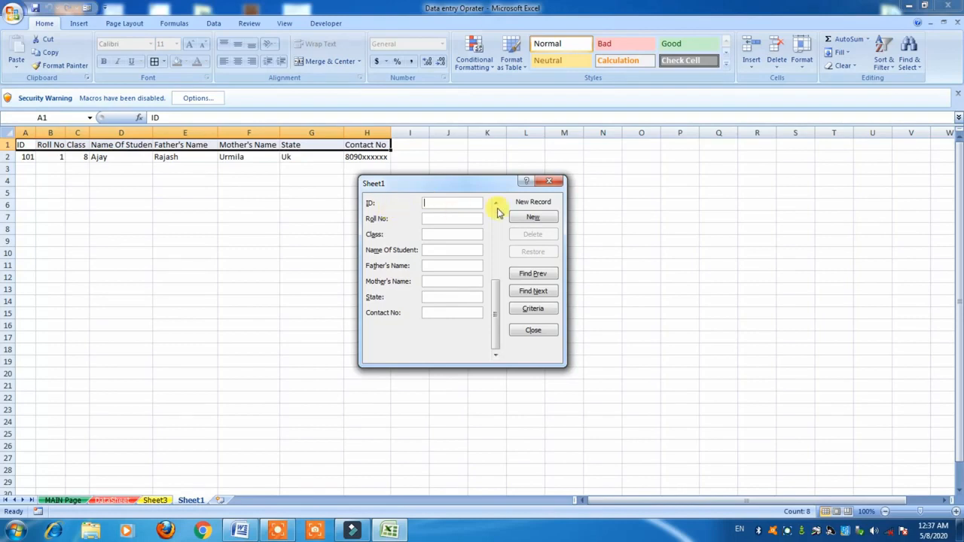
pyautogui.write('102')
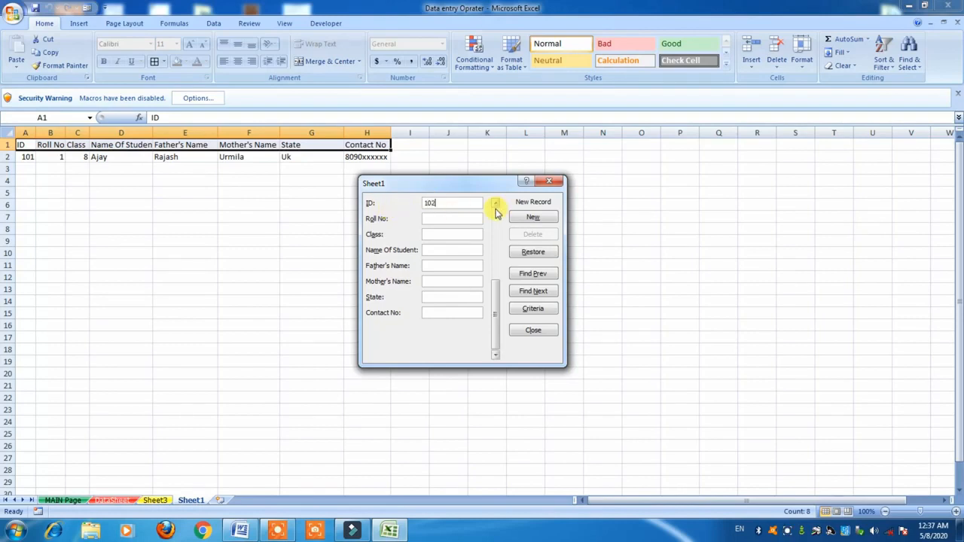
pyautogui.click(527, 217)
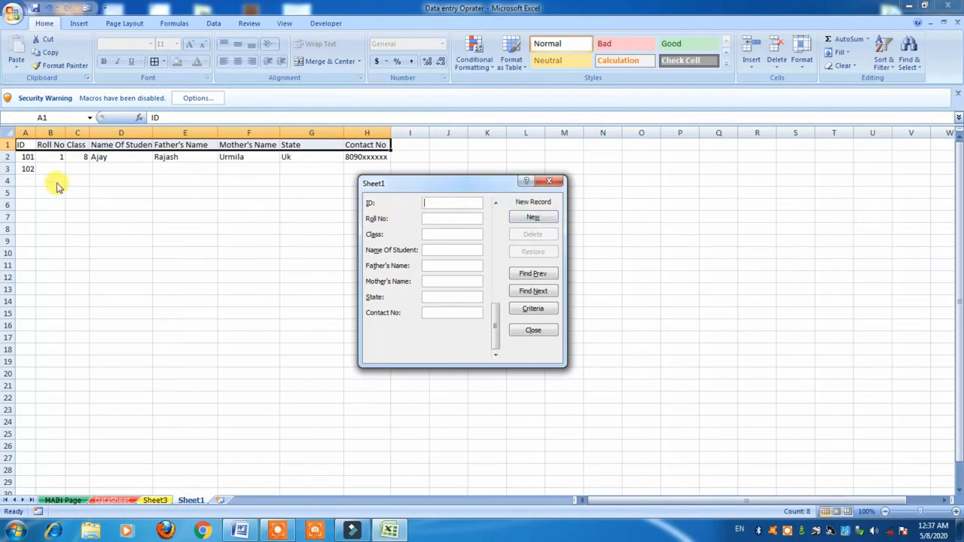
pyautogui.click(557, 184)
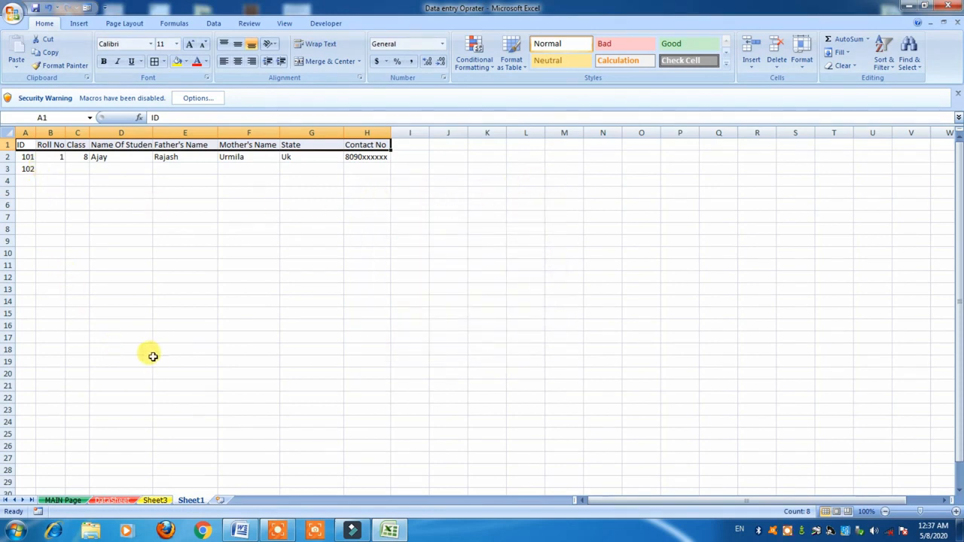
# Launch Open Form from the MAIN Page sheet, enabling the workbook's macro content.
pyautogui.click(62, 501)
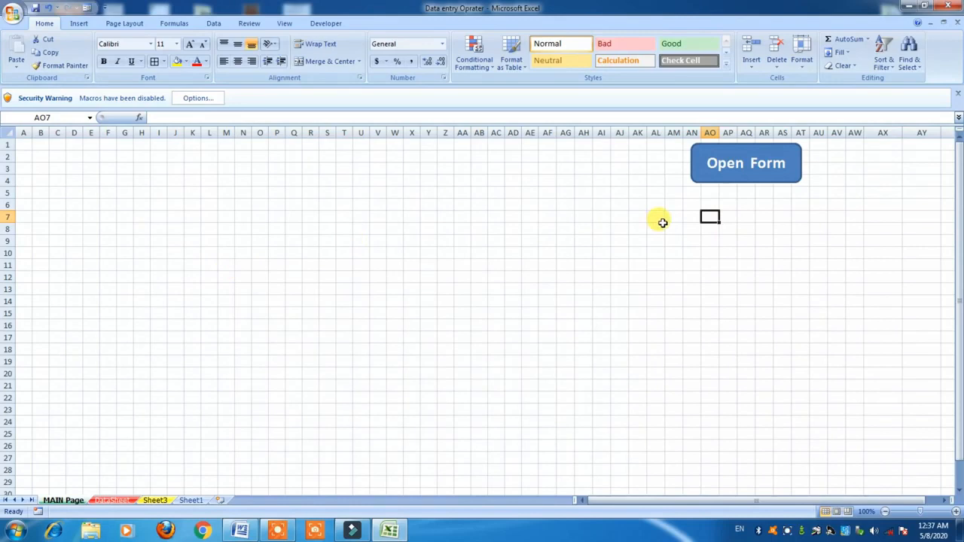
pyautogui.click(728, 171)
pyautogui.click(482, 293)
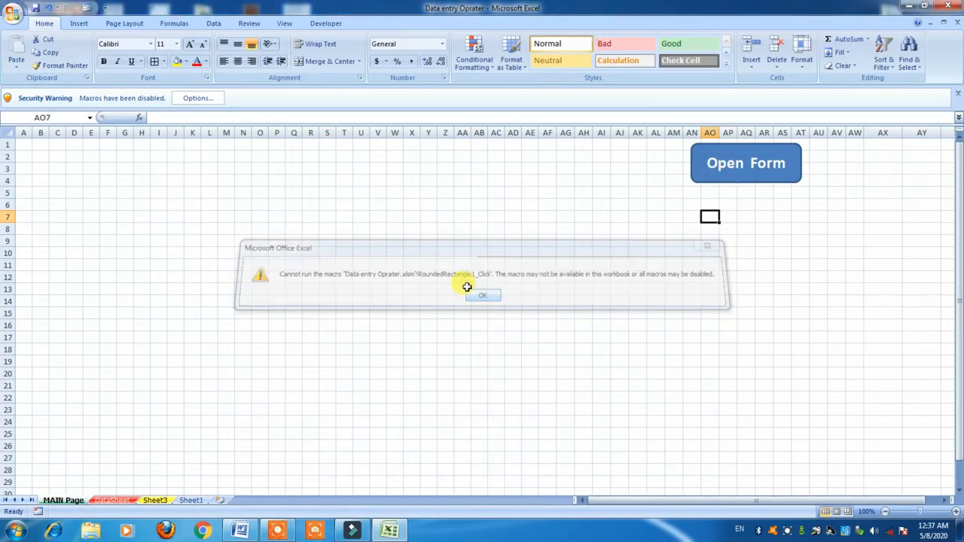
pyautogui.click(204, 98)
pyautogui.click(390, 282)
pyautogui.click(548, 374)
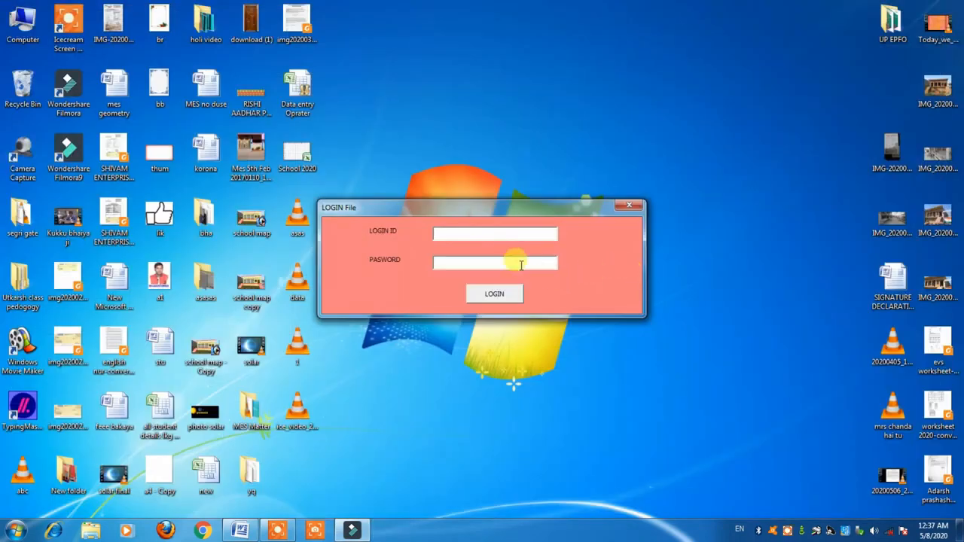
# Enter the login credentials and log in to reach the MODEL ENGLSH SCHOOL Entry Form.
pyautogui.write('admin')
pyautogui.click(384, 176)
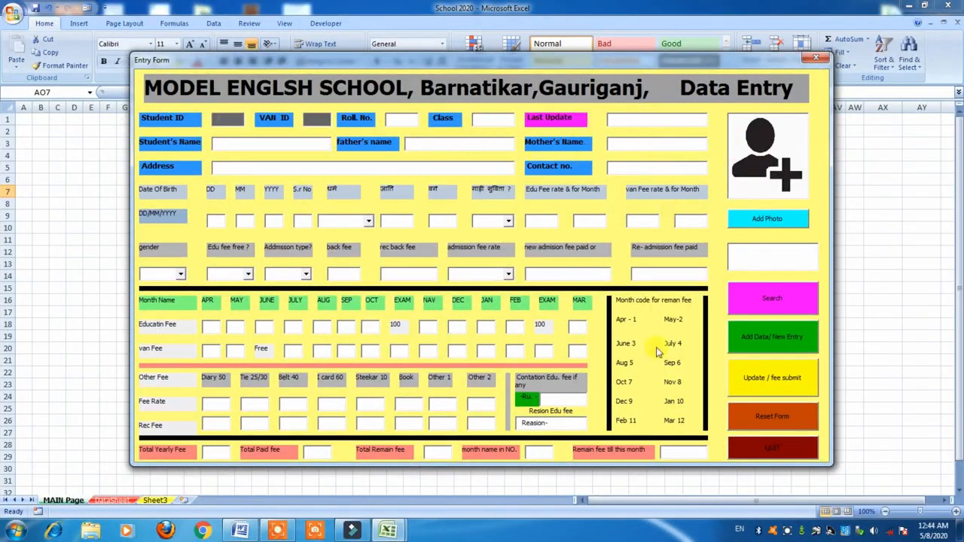
# Enter Student ID 1001, VAN ID 101, roll number 12 and class 8.
pyautogui.click(217, 119)
pyautogui.write('1001')
pyautogui.press('Tab')
pyautogui.write('101')
pyautogui.press('Tab')
pyautogui.write('12')
pyautogui.press('Tab')
pyautogui.write('8')
pyautogui.press('Tab')
pyautogui.write('12-0')
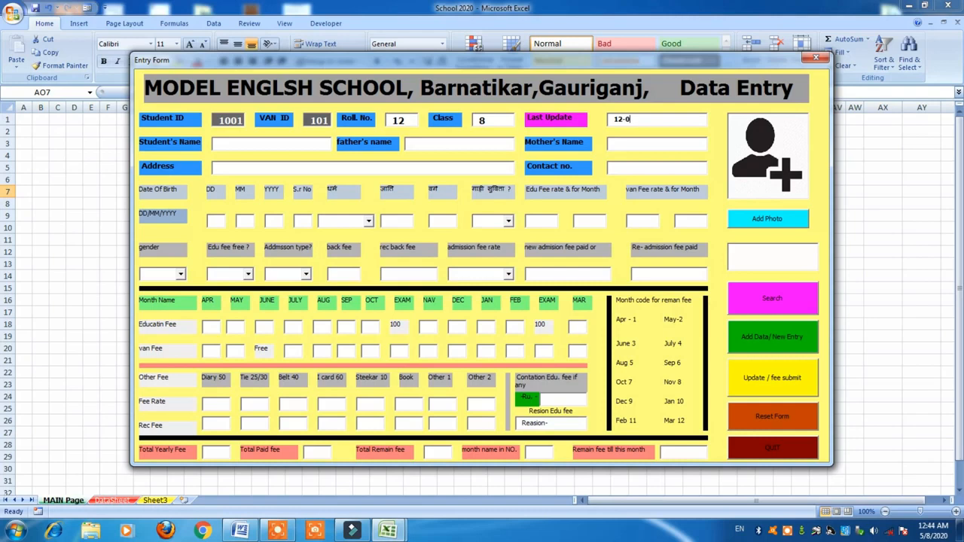
pyautogui.write('5-2020')
pyautogui.write('A')
pyautogui.write('gri')
pyautogui.write('ma')
pyautogui.write('Sk')
pyautogui.click(613, 144)
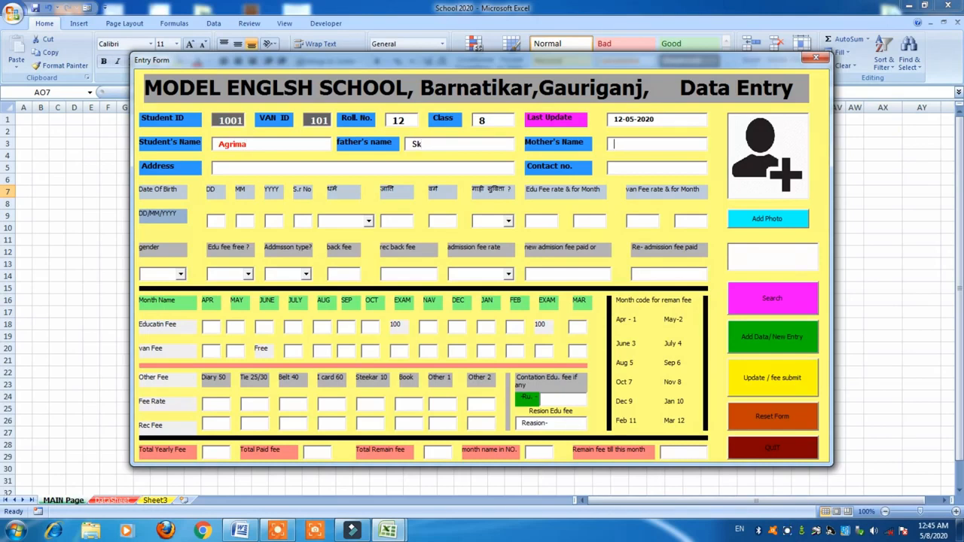
pyautogui.write('Urmila')
pyautogui.write('Uk')
pyautogui.write('8090xx')
pyautogui.write('xxxxx')
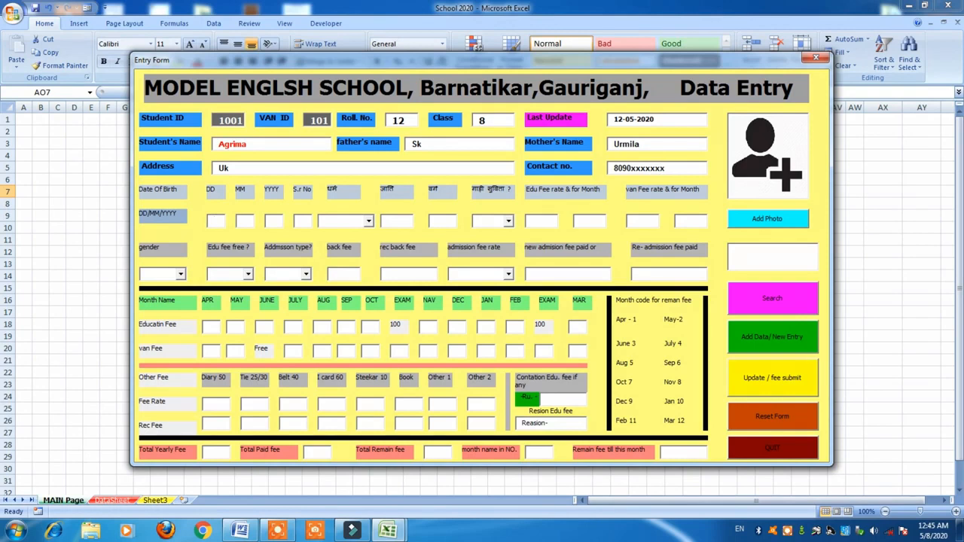
pyautogui.write('10')
pyautogui.write('04')
pyautogui.write('199')
pyautogui.write('9')
pyautogui.write('100')
pyautogui.write('2')
pyautogui.press('Tab')
pyautogui.write('Hindu')
pyautogui.write('No')
pyautogui.press('Tab')
# Add student 1001's record, then search for ID 1001.
pyautogui.click(782, 341)
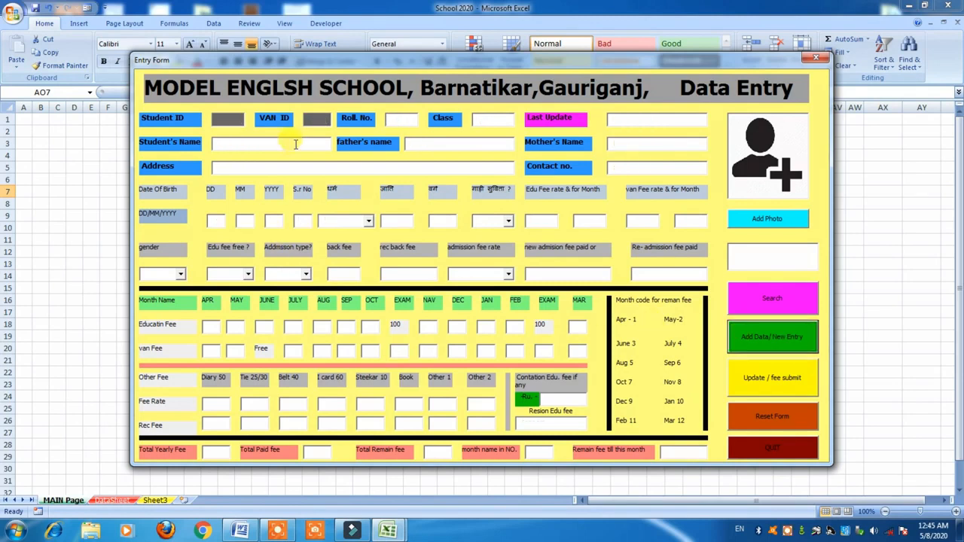
pyautogui.click(741, 259)
pyautogui.write('1001')
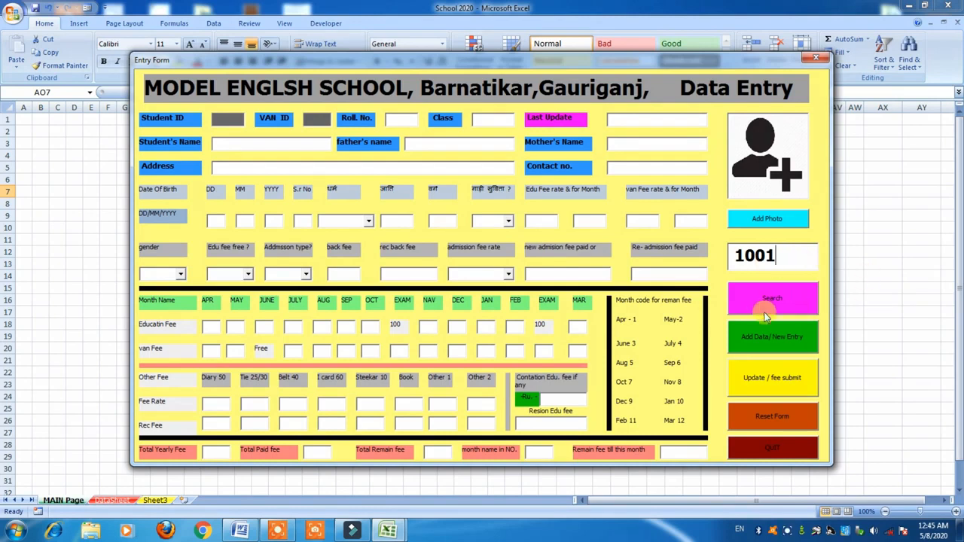
pyautogui.click(765, 316)
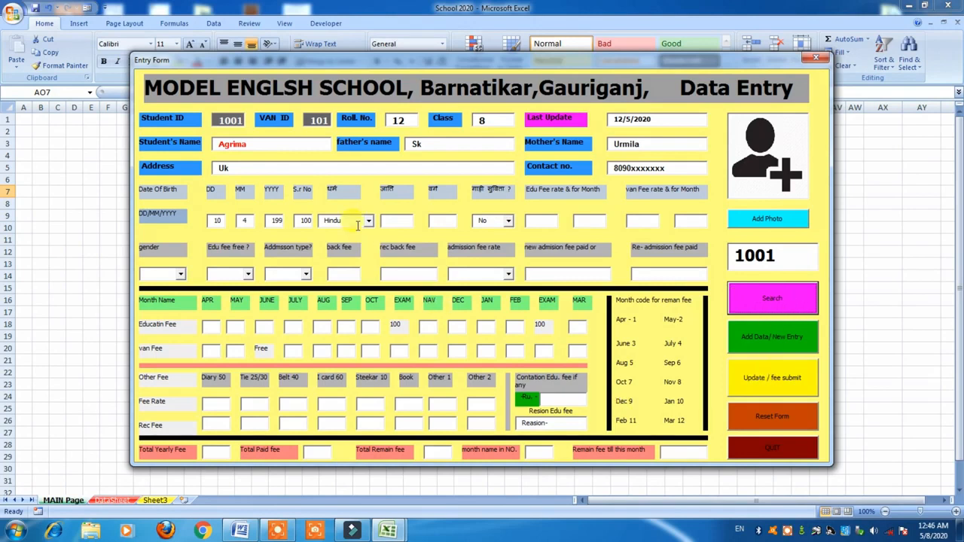
# Set student 1001's Edu Fee rate to 500 for 12 months and save the update.
pyautogui.click(542, 221)
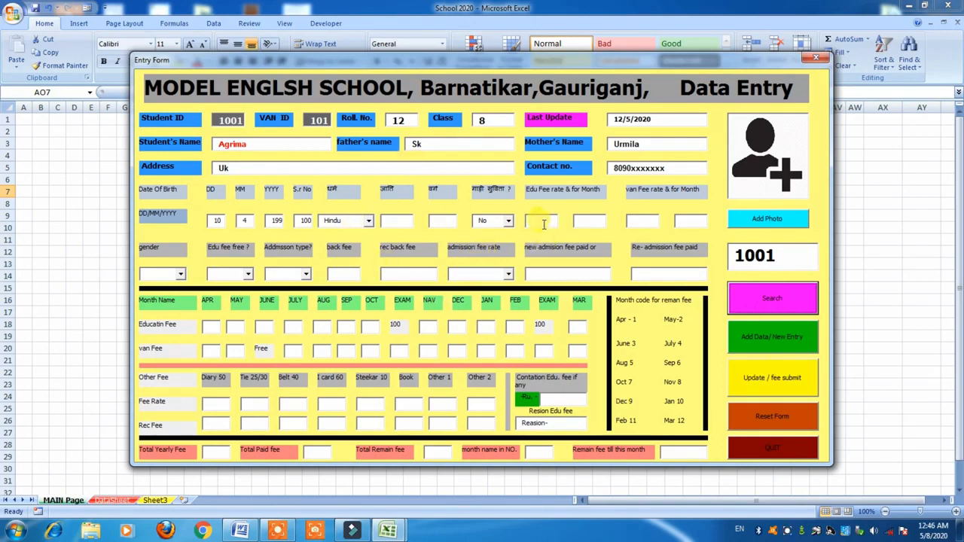
pyautogui.write('5')
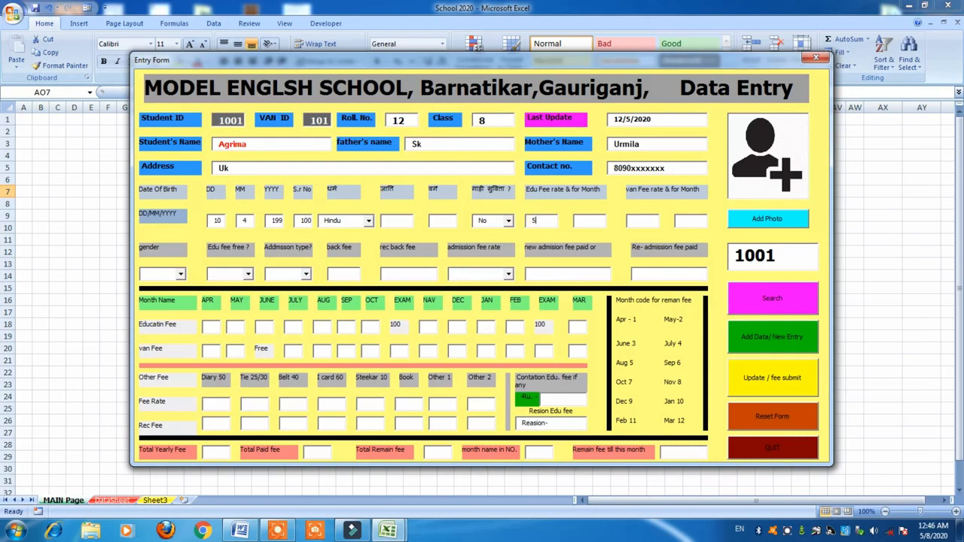
pyautogui.write('0012')
pyautogui.click(769, 378)
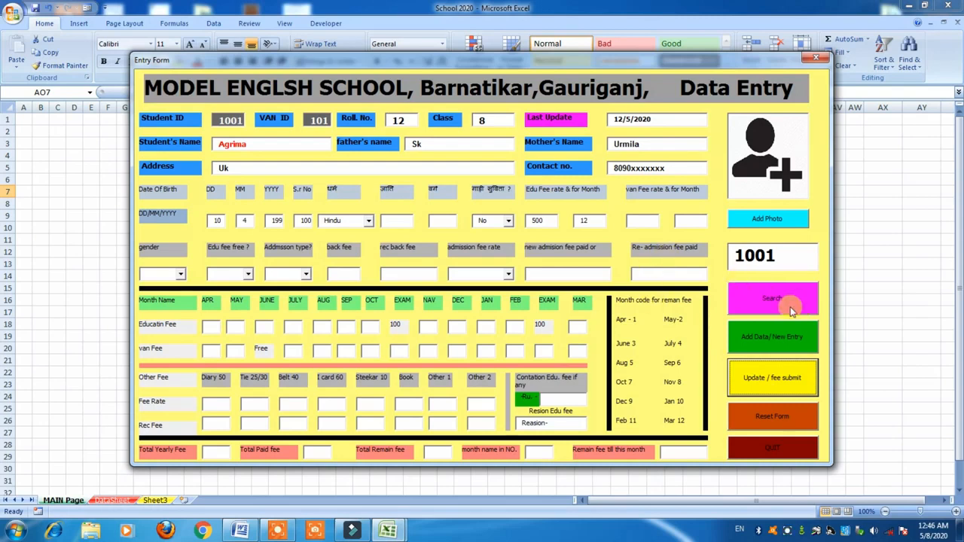
pyautogui.click(772, 298)
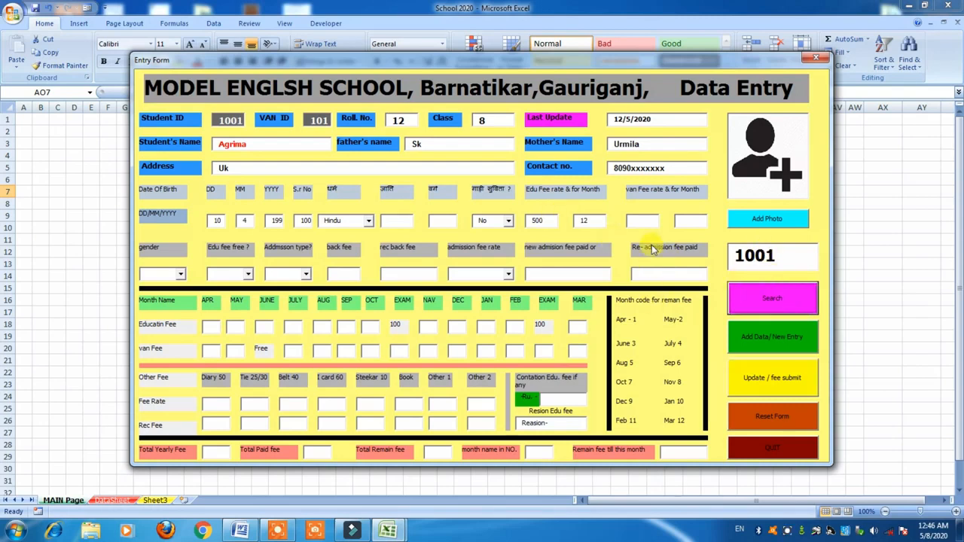
# Replace the search ID with 101 and look up that student.
pyautogui.moveTo(782, 260); pyautogui.dragTo(725, 257)
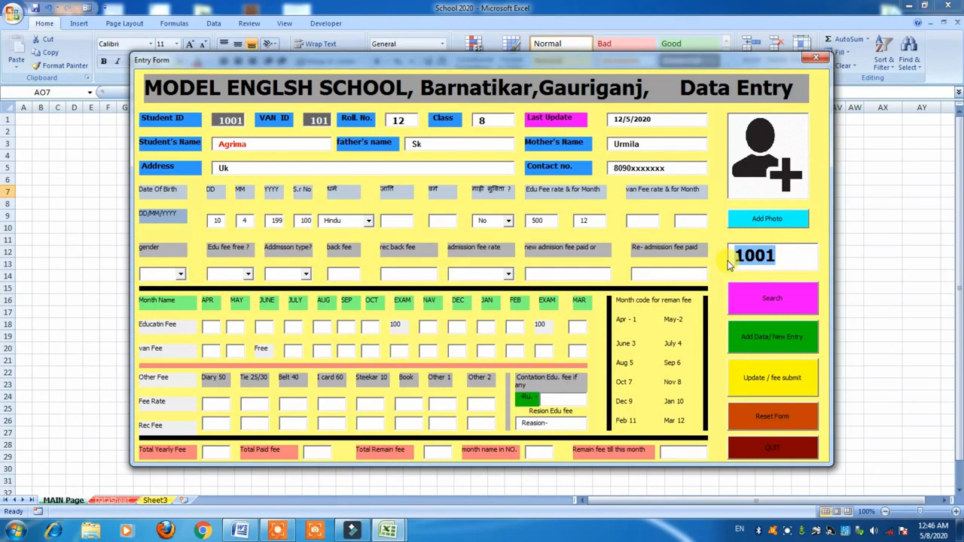
pyautogui.write('101')
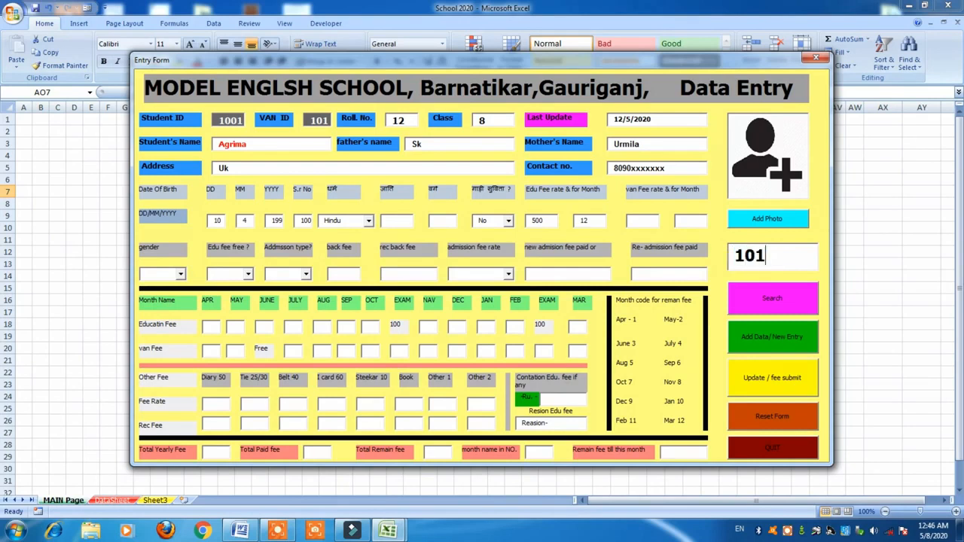
pyautogui.click(784, 300)
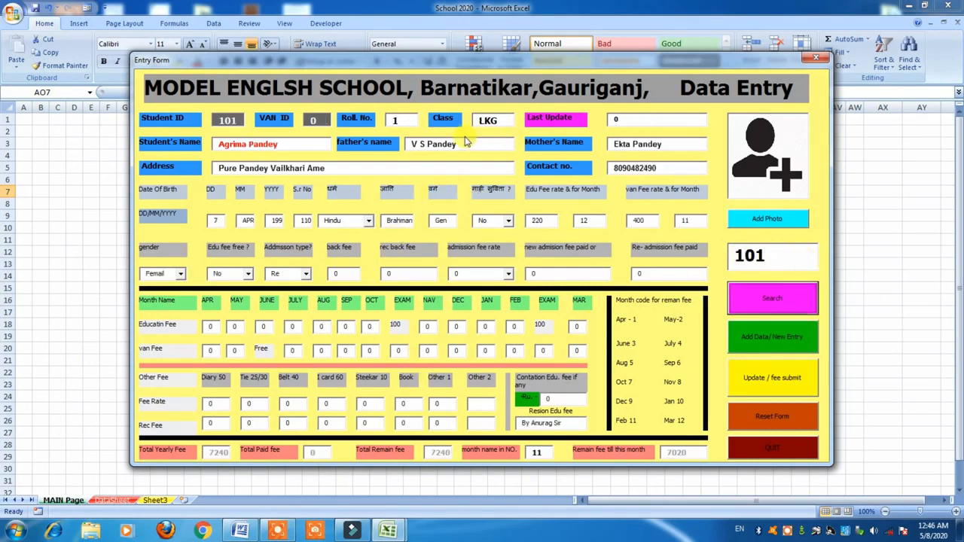
# Search ID 1001 again and check its 500 fee rate and 12 months.
pyautogui.click(755, 256)
pyautogui.write('01')
pyautogui.moveTo(743, 256); pyautogui.dragTo(758, 262)
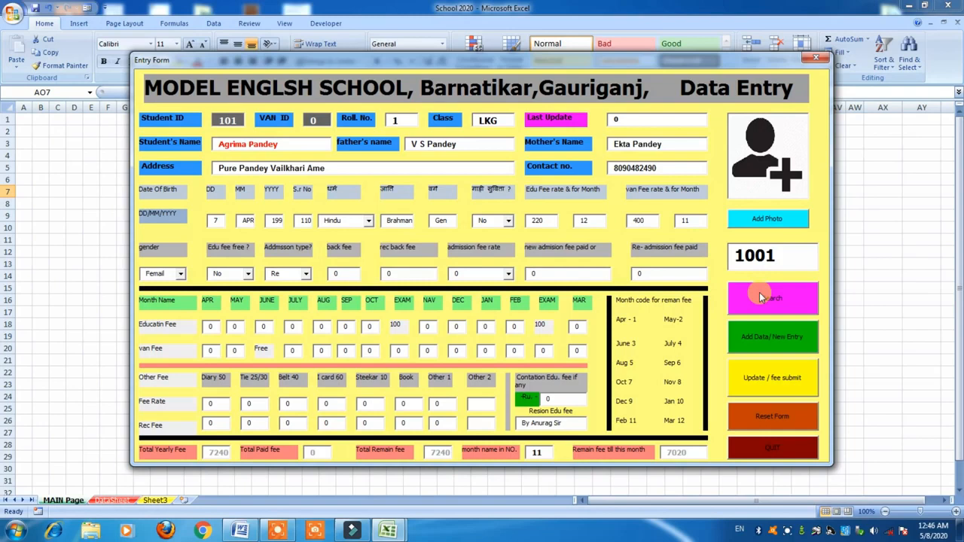
pyautogui.click(762, 298)
pyautogui.doubleClick(536, 220)
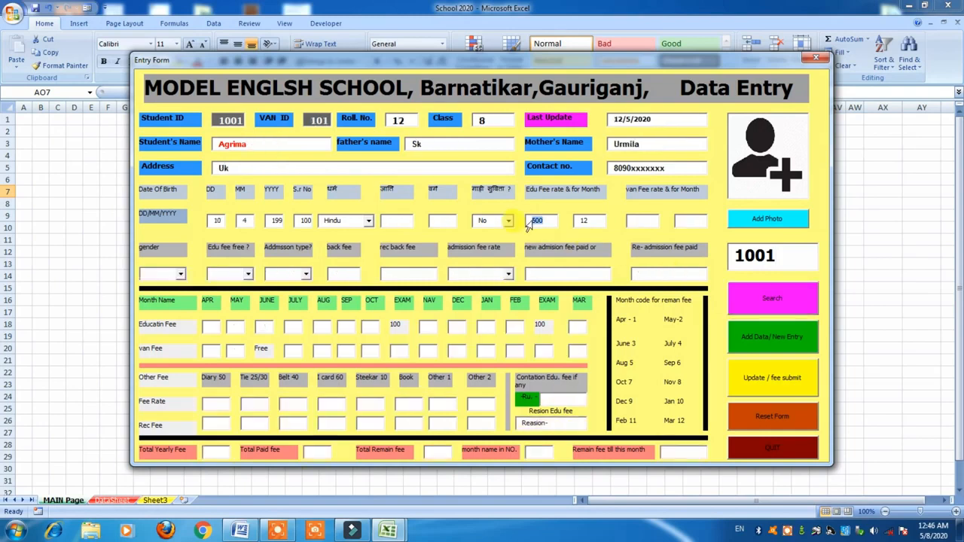
pyautogui.doubleClick(586, 221)
pyautogui.click(785, 300)
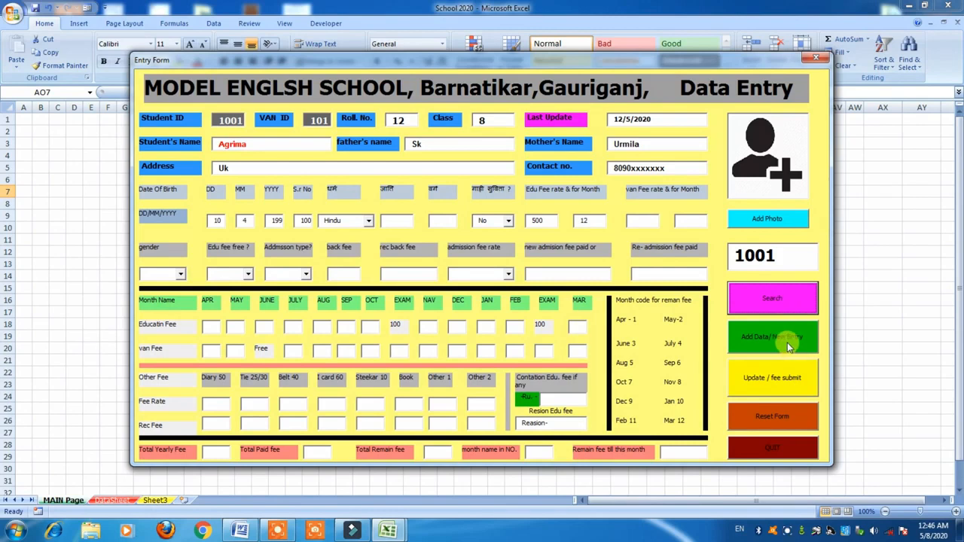
# Reset all Entry Form fields and quit the form, returning to MAIN Page.
pyautogui.click(793, 417)
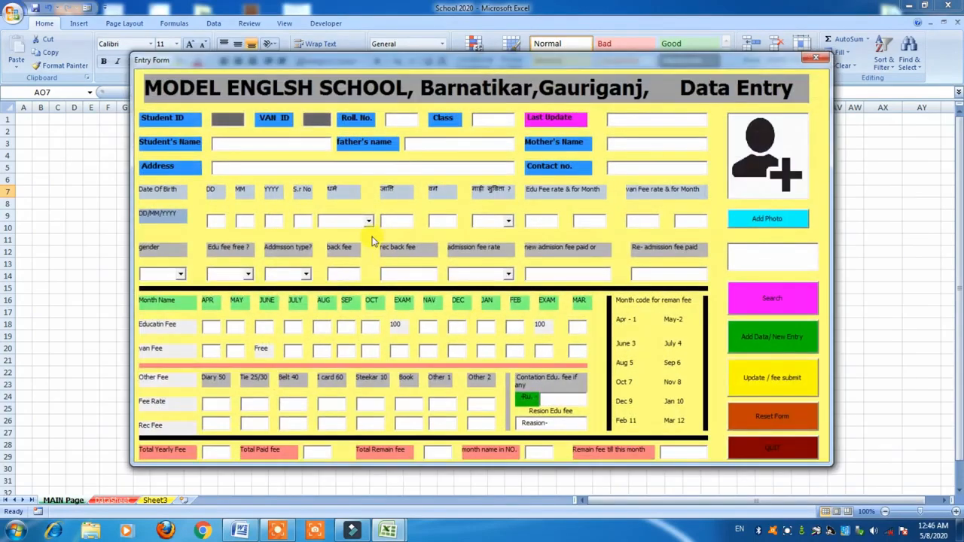
pyautogui.click(788, 447)
pyautogui.click(785, 450)
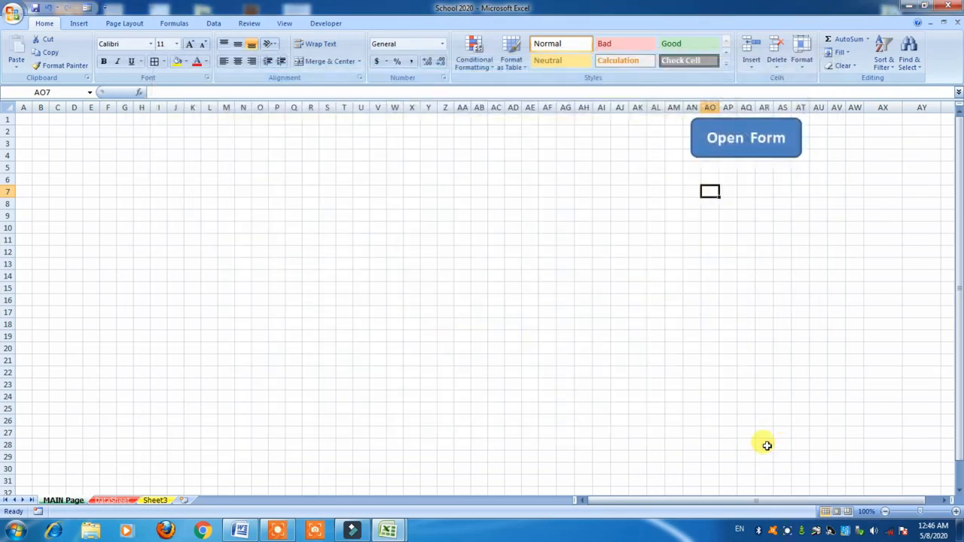